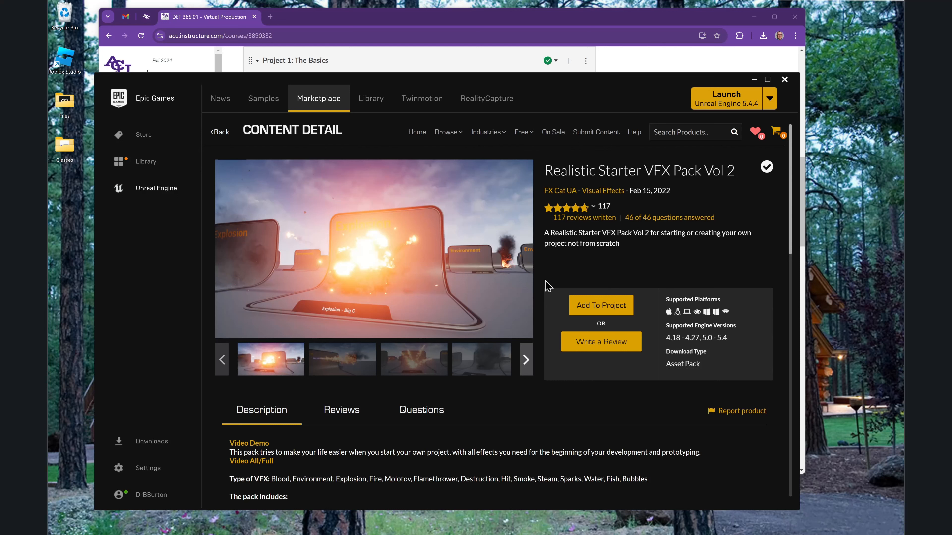
Step: Add the Realistic Starter VFX Pack Vol 2 to the DET project
left_click(602, 309)
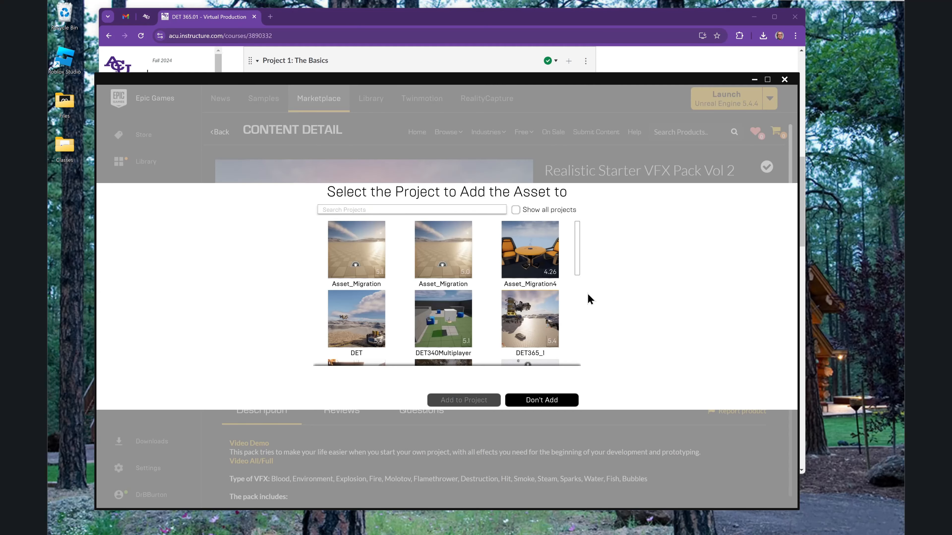
scroll(575, 266, "down", 1)
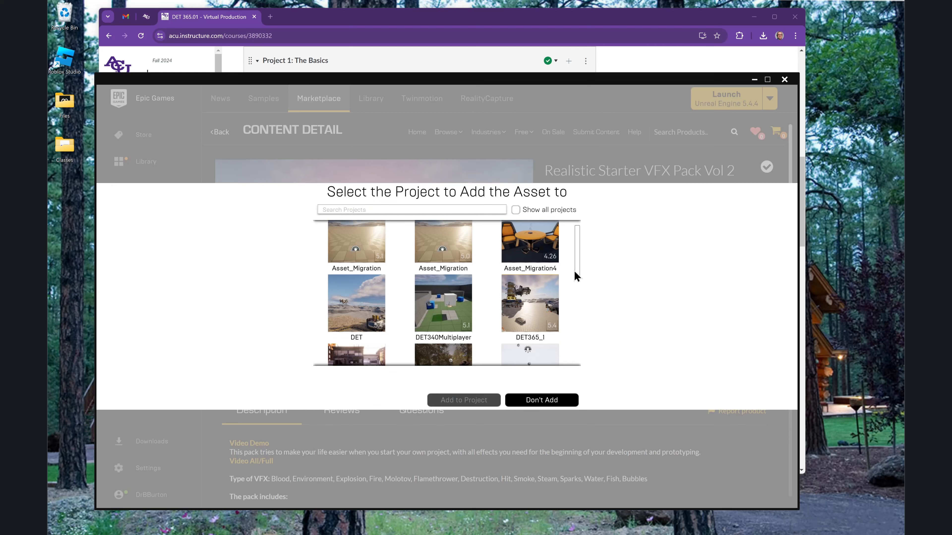
left_click(381, 290)
left_click(484, 401)
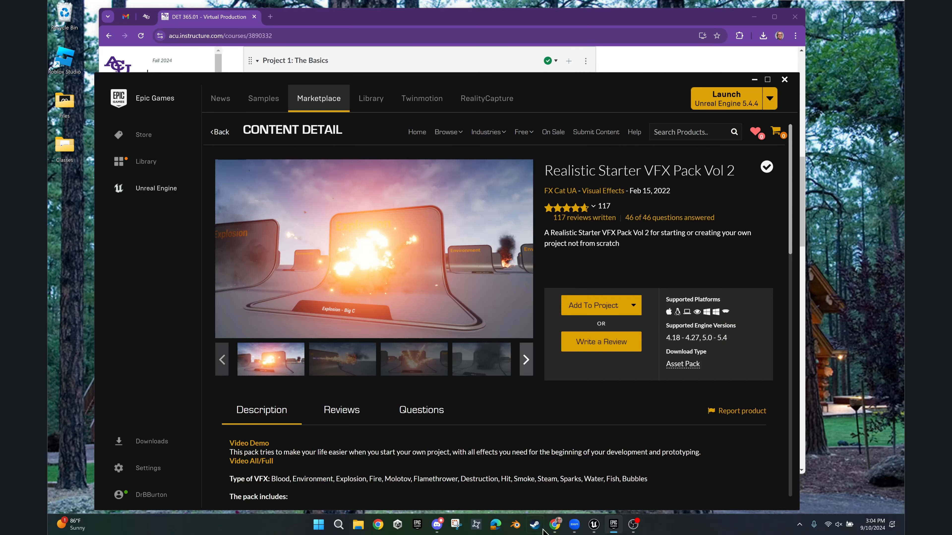
Step: Switch to the Unreal Editor and place P_Flamethrower from the VFX pack's Particles/Fire folder on the ground near the cargo ship
mouse_move(632, 527)
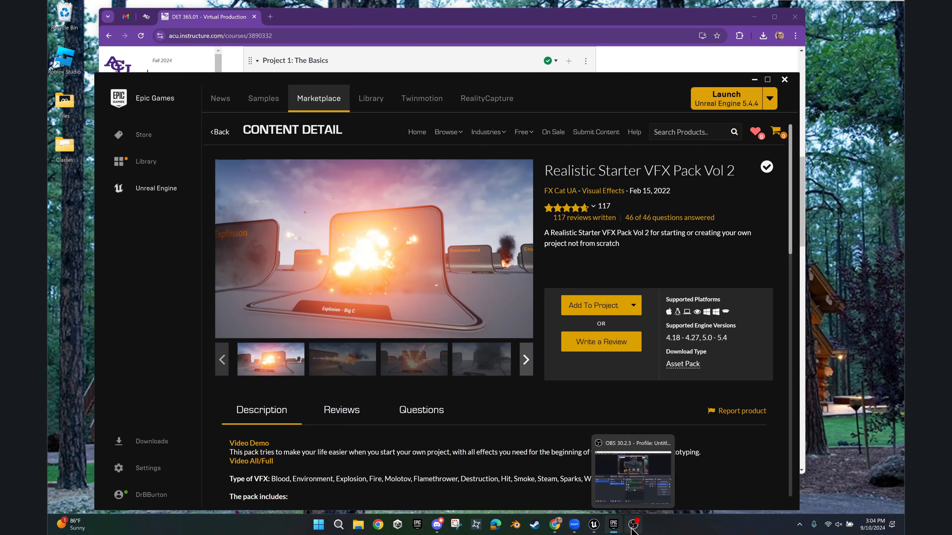
left_click(594, 527)
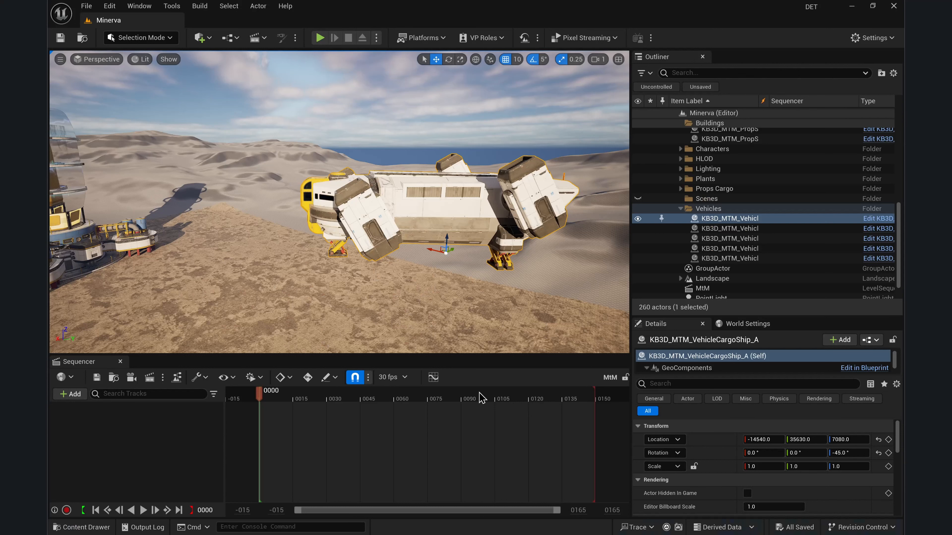
left_click(81, 528)
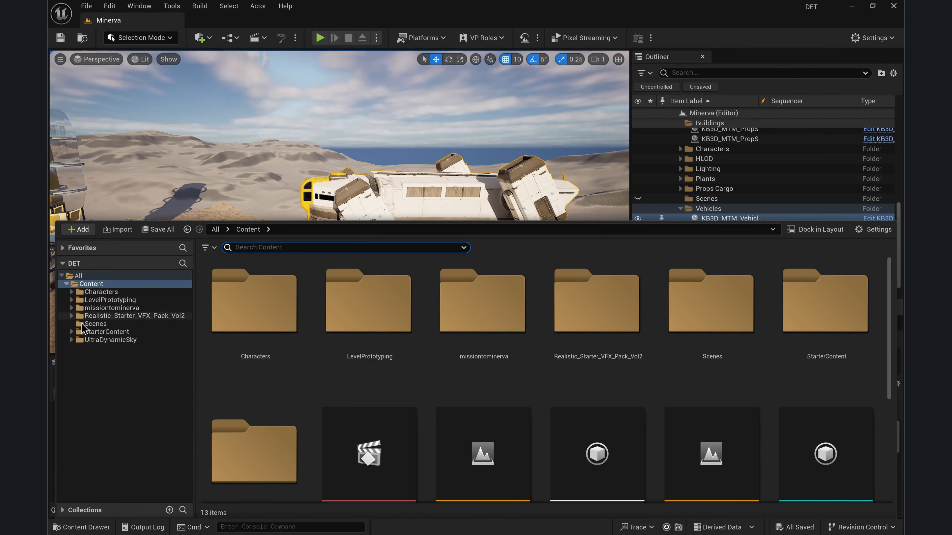
left_click(120, 319)
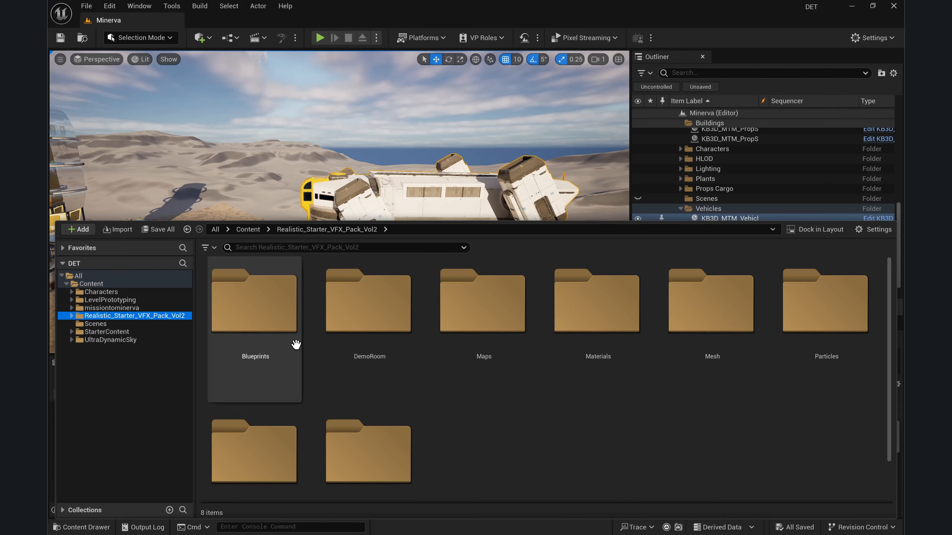
double_click(810, 321)
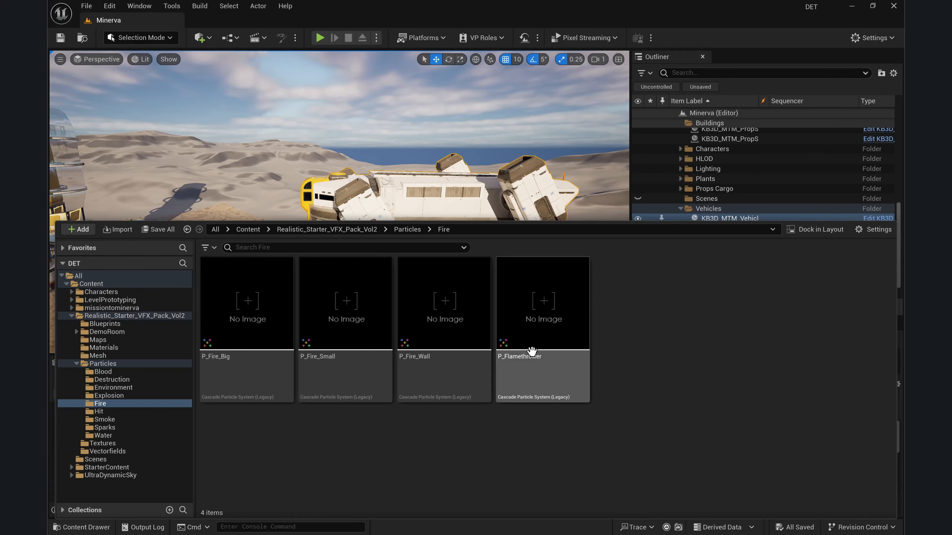
left_click_drag(520, 319, 263, 282)
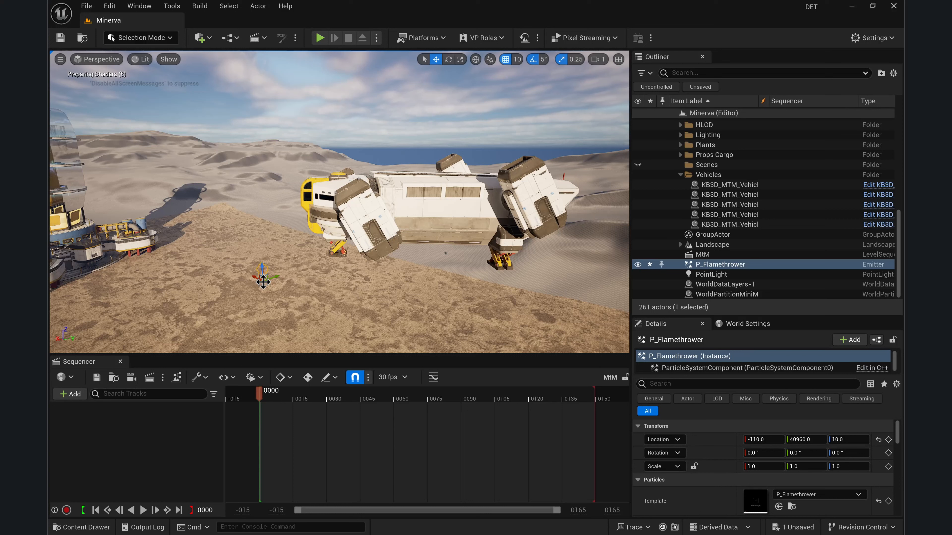
Step: Raise the P_Flamethrower emitter to a height of about Z 6920 and frame it in view
left_click_drag(263, 282, 258, 165)
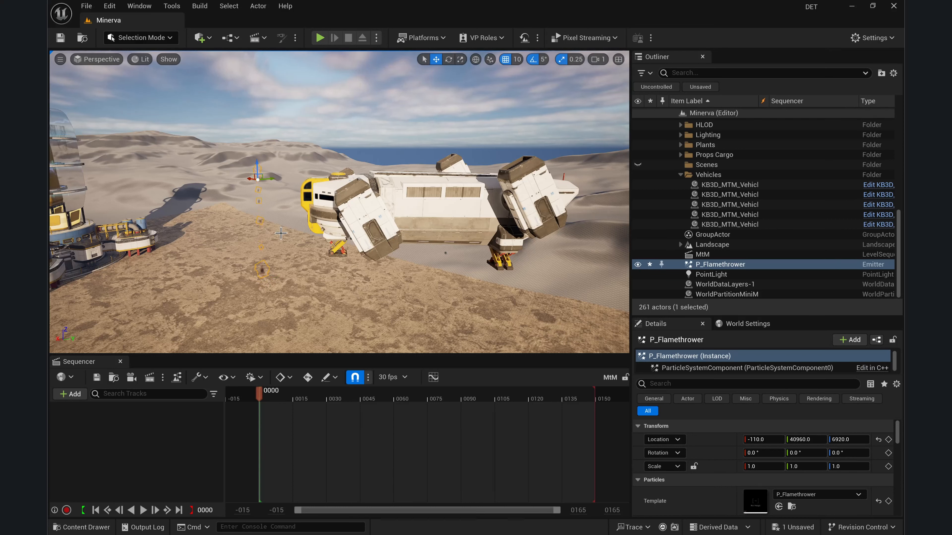
key("f")
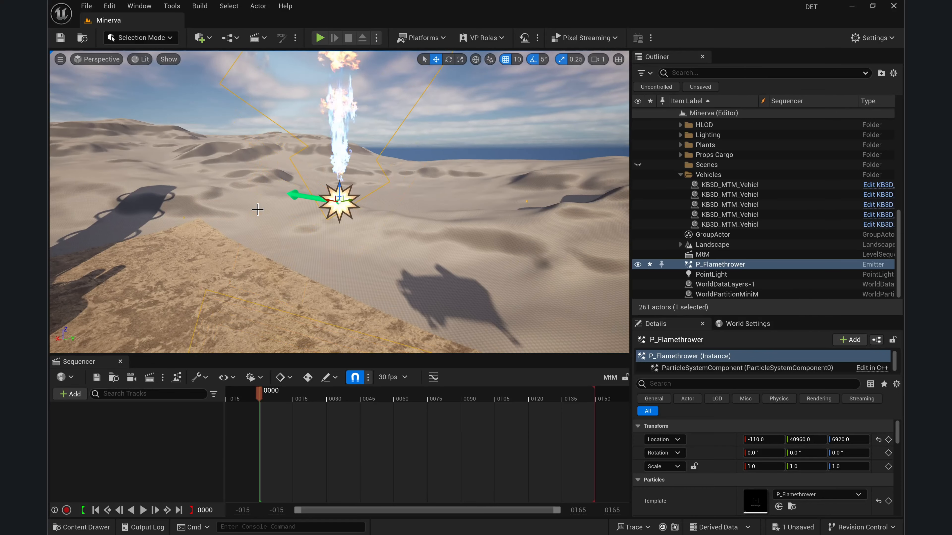
right_click_drag(388, 215, 392, 242)
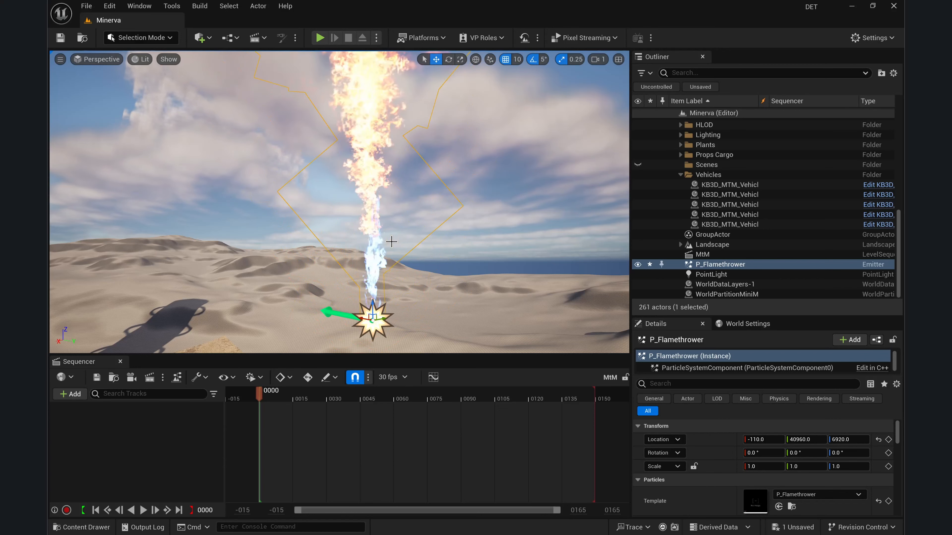
Step: Open the P_Flamethrower particle system for editing from its actor in the level
double_click(720, 264)
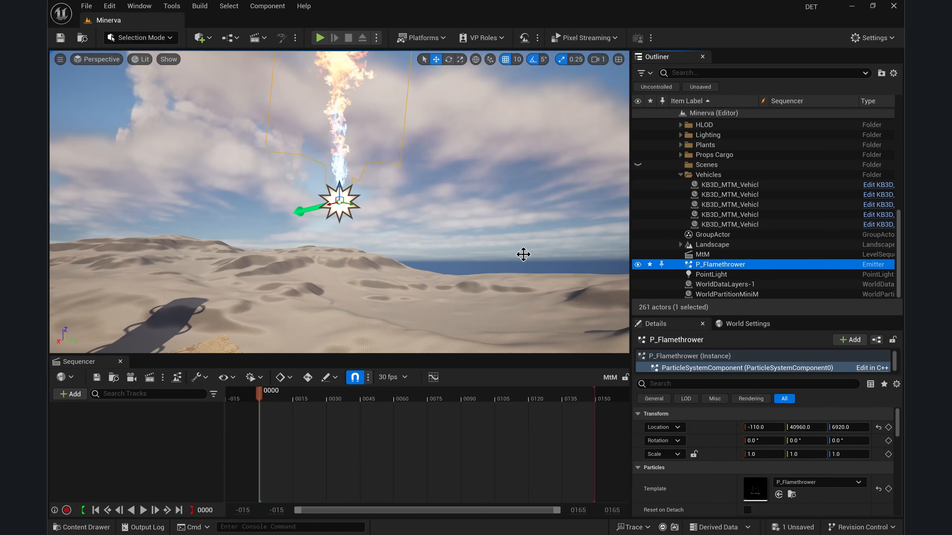
left_click(338, 200)
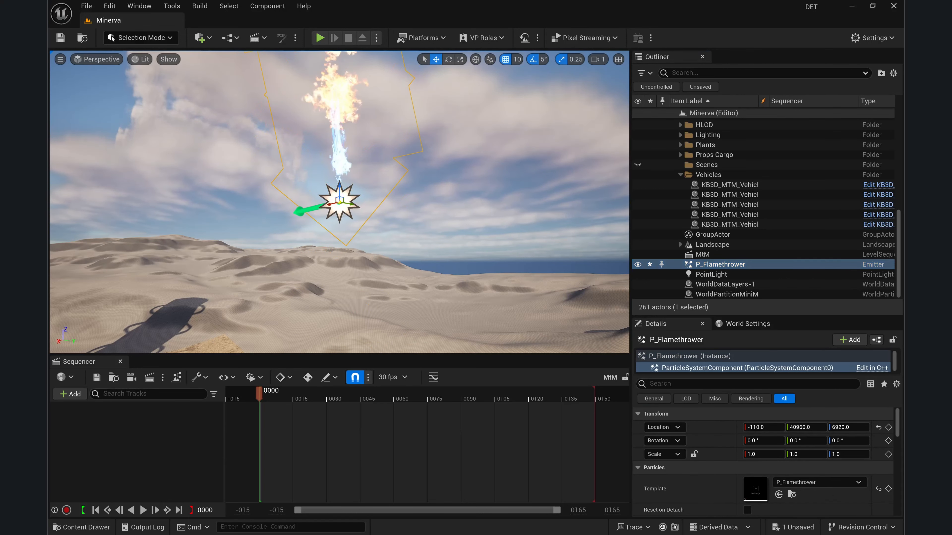
right_click(340, 201)
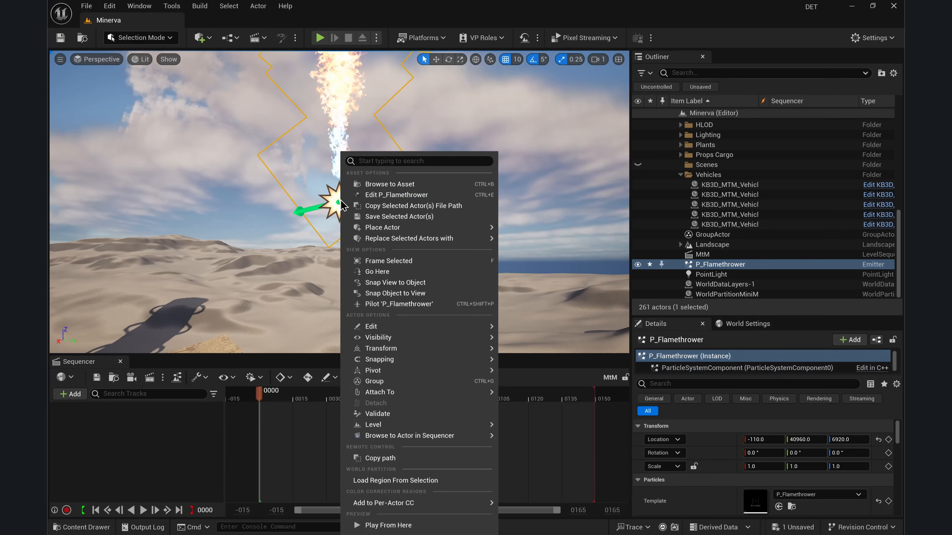
left_click(379, 198)
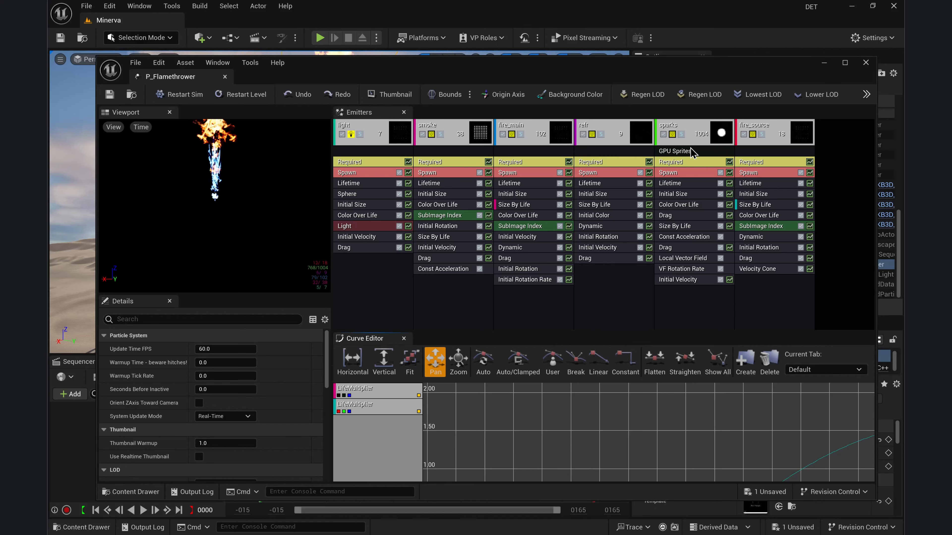
Step: Disable the sparks, fire_main and smoke emitters of P_Flamethrower
left_click(663, 134)
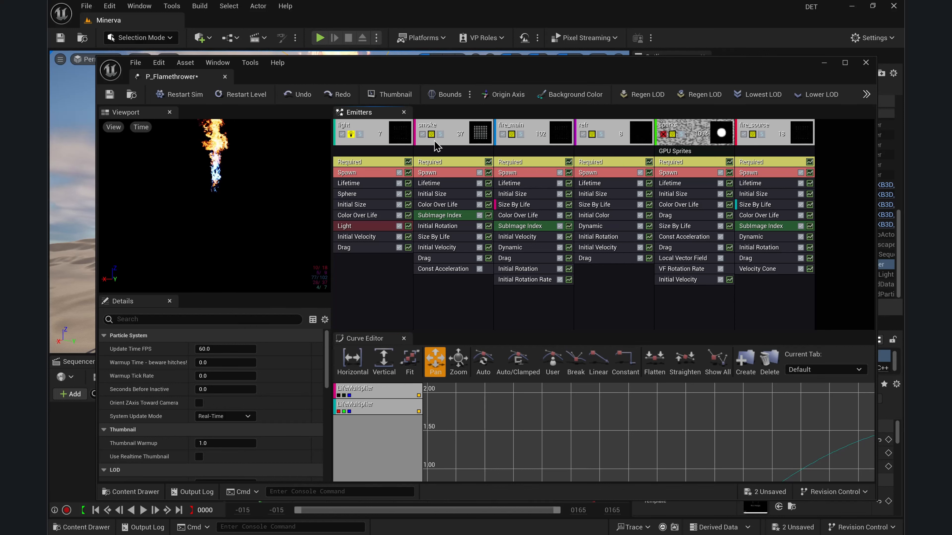
left_click(502, 134)
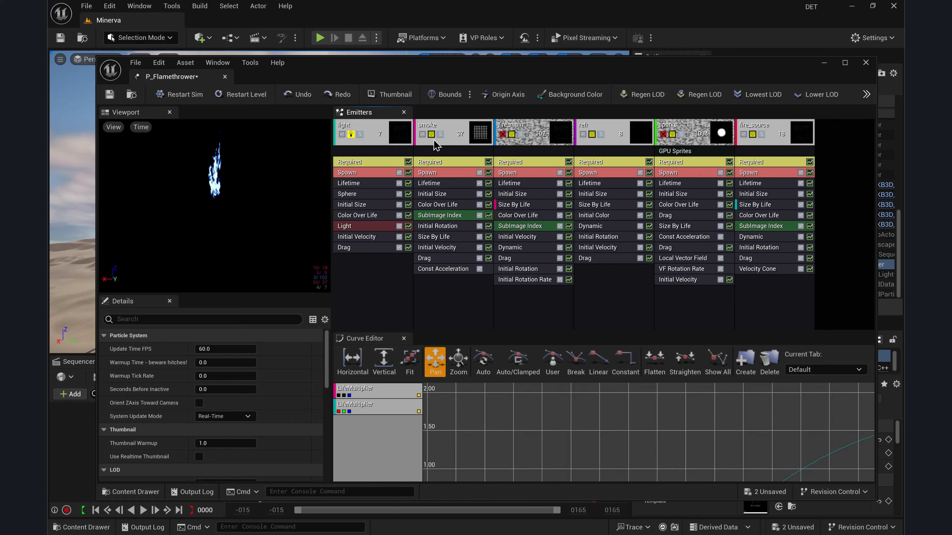
left_click(422, 134)
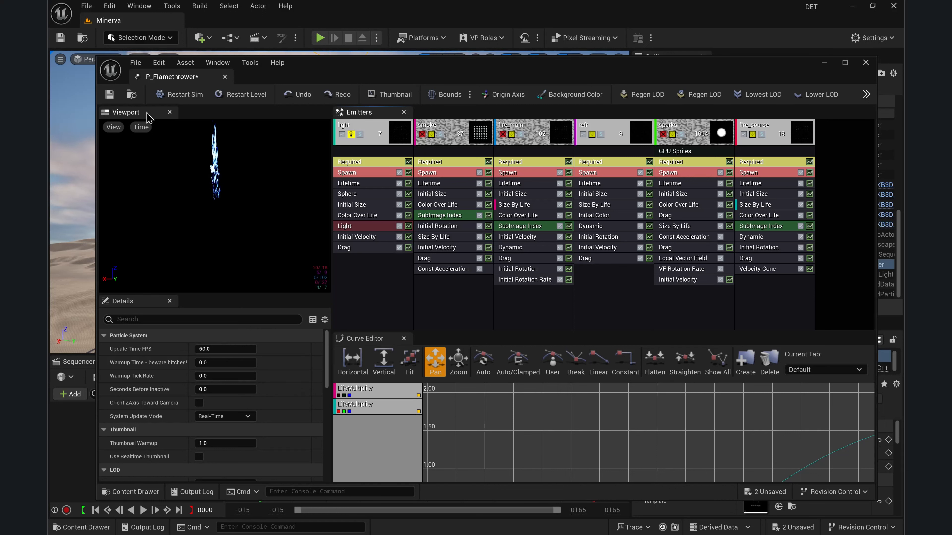
Step: Save the particle system, dock its editor window beside the Minerva level, and return to the level
left_click(111, 98)
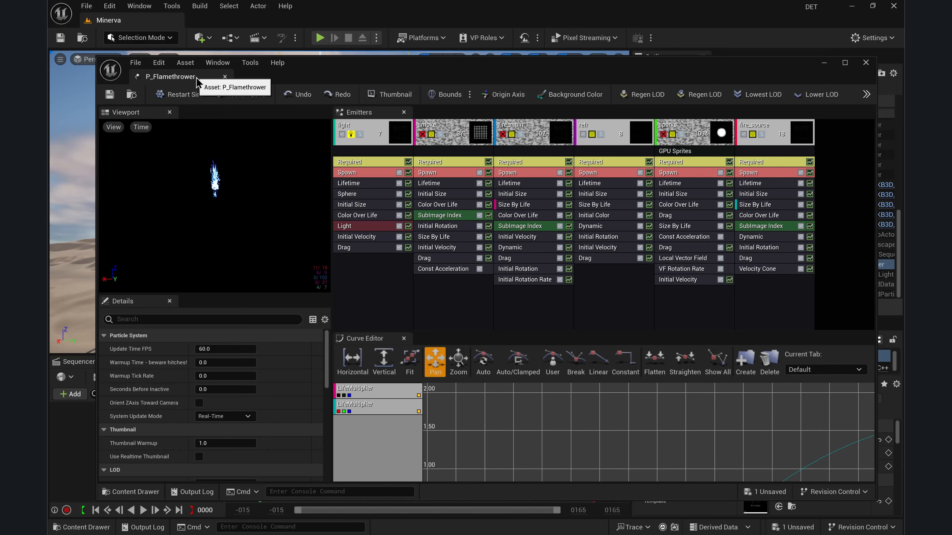
left_click_drag(199, 77, 227, 29)
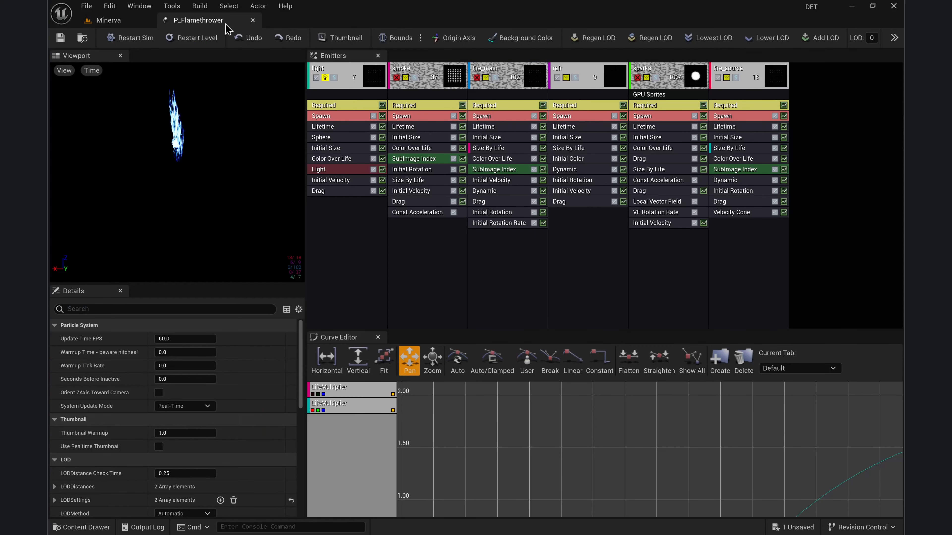
left_click(135, 23)
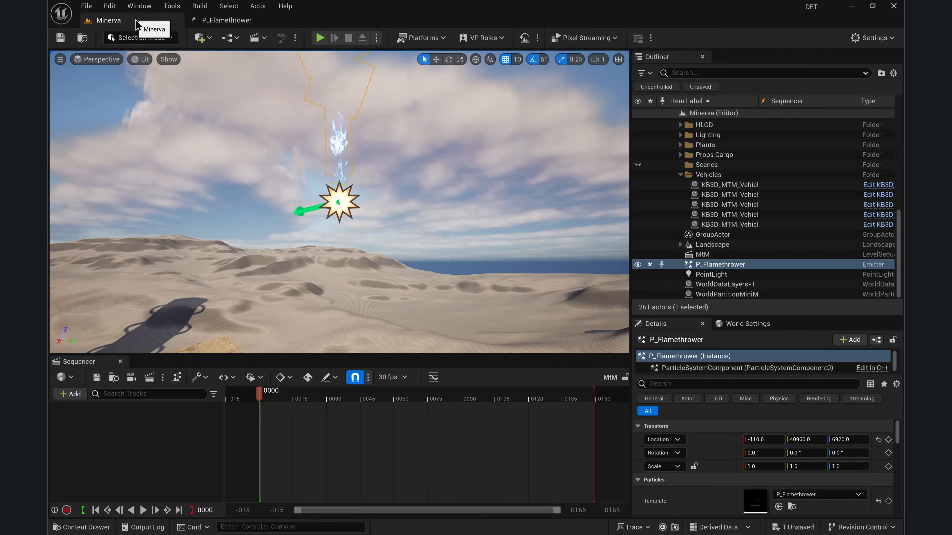
Step: Move the flamethrower emitter toward the cargo ship to about X -2690, Y 39490, keeping its height
mouse_move(184, 144)
right_mouse_down()
mouse_move(185, 124)
mouse_move(170, 137)
right_mouse_up()
right_click_drag(415, 204, 415, 204)
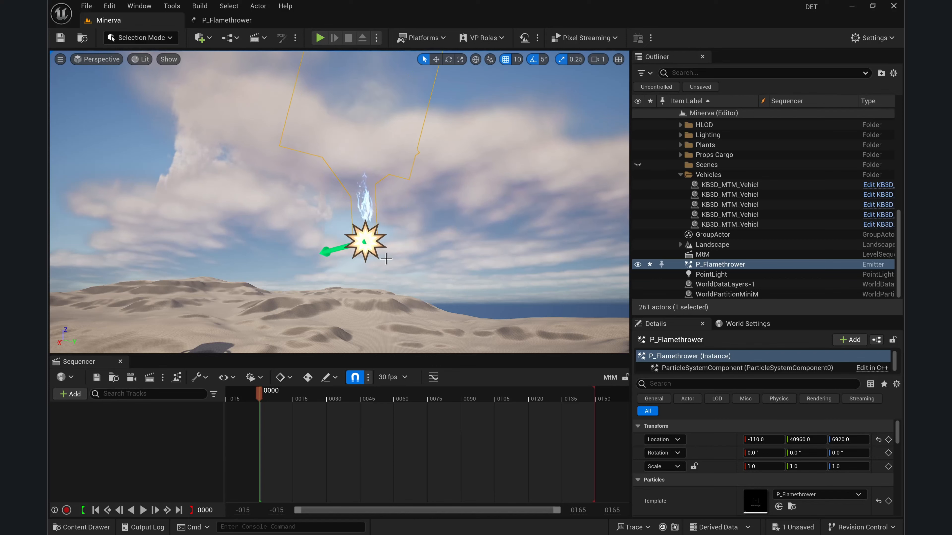
right_click_drag(438, 289, 437, 288)
right_click_drag(52, 187, 52, 187)
right_click_drag(120, 184, 120, 183)
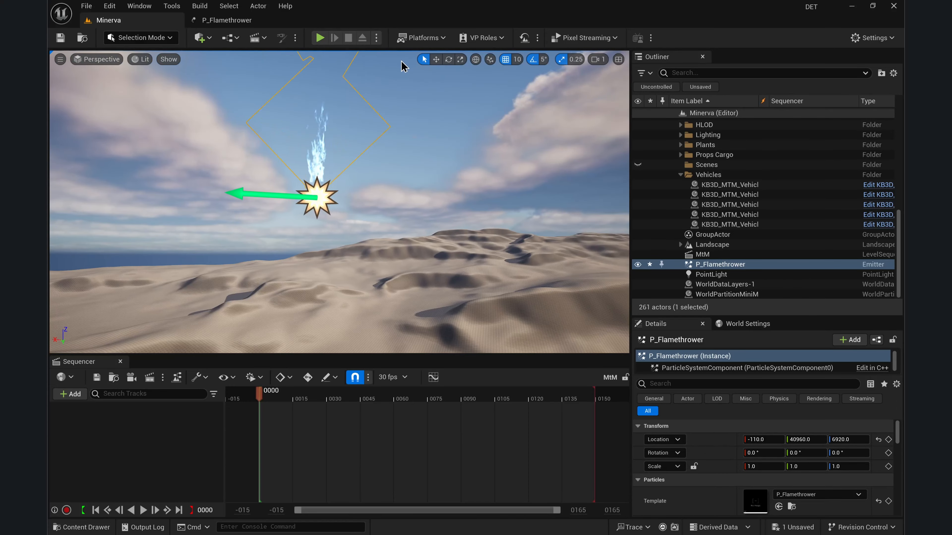
left_click(436, 59)
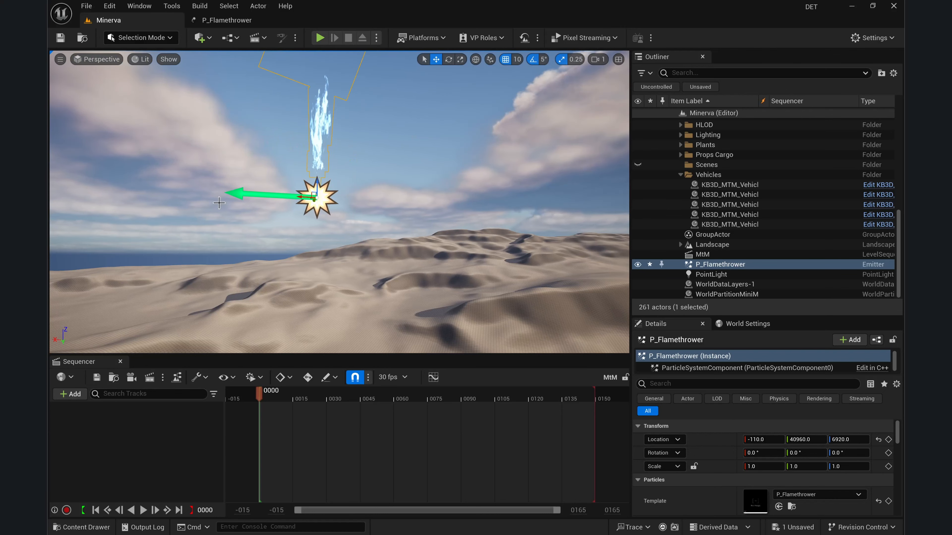
left_click_drag(244, 197, 252, 199)
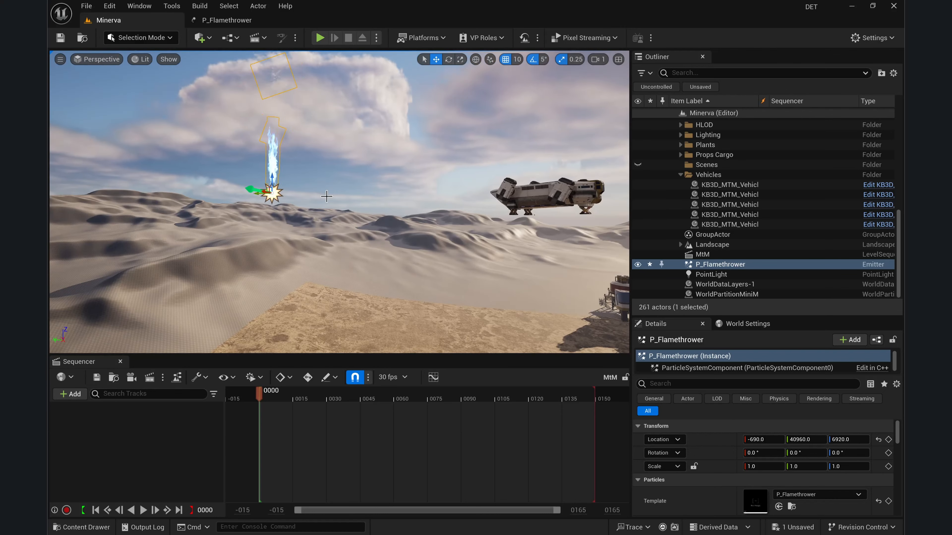
right_click_drag(562, 203, 562, 203)
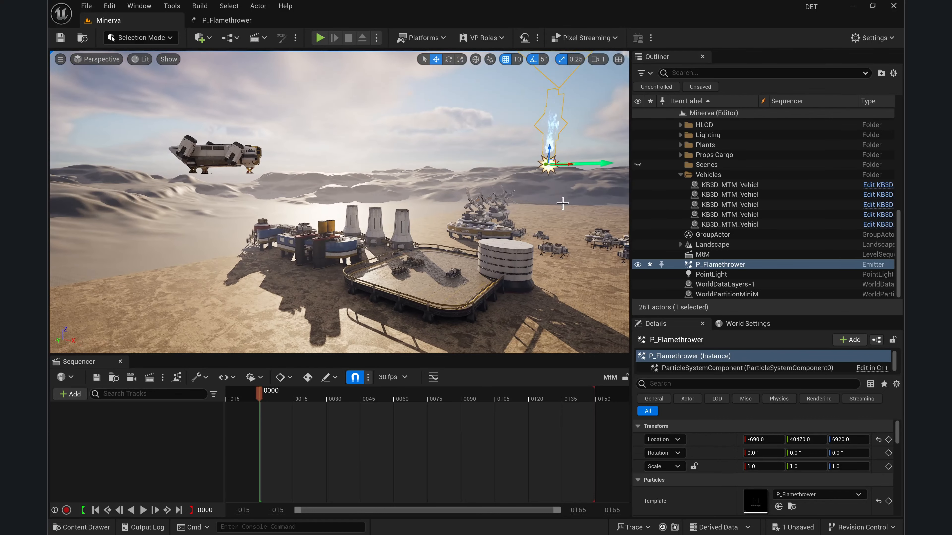
left_click_drag(556, 162, 186, 173)
right_click_drag(315, 217, 315, 217)
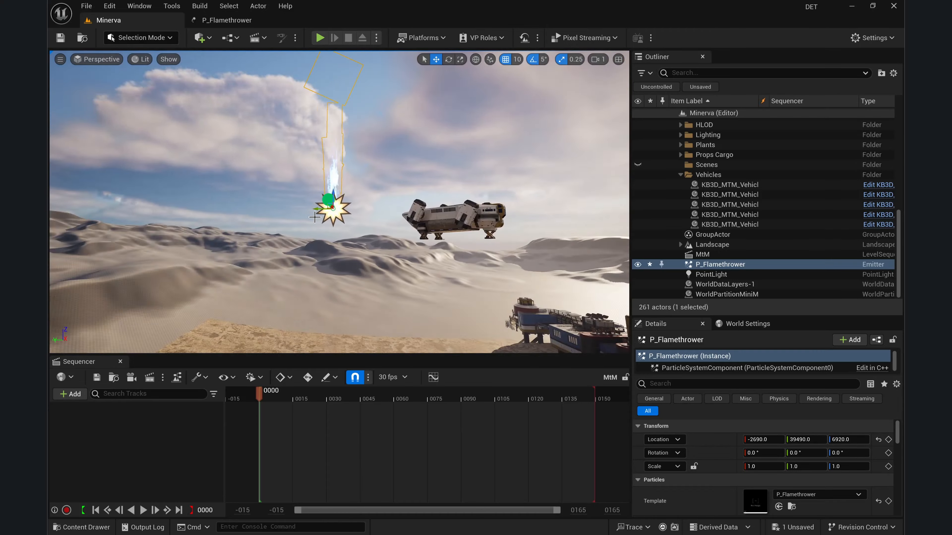
Step: Bring the flamethrower emitter up to the cargo ship's engine area, at about X -13710, Y 37090, Z 7340
left_click_drag(316, 209, 516, 213)
right_click_drag(516, 213, 516, 213)
left_click_drag(447, 232, 361, 254)
right_click_drag(360, 253, 361, 254)
left_click_drag(382, 187, 512, 160)
right_click_drag(511, 159, 512, 159)
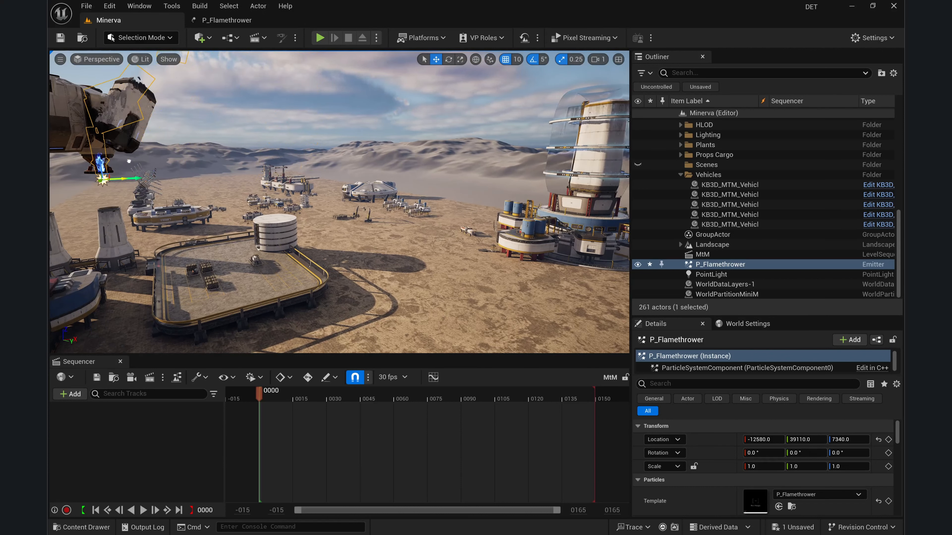
right_click_drag(512, 159, 511, 159)
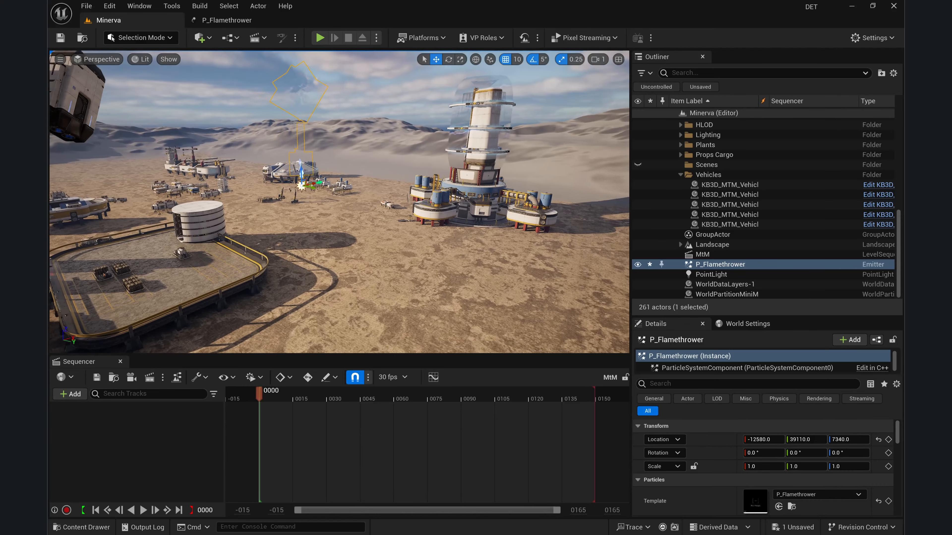
right_click_drag(198, 197, 198, 197)
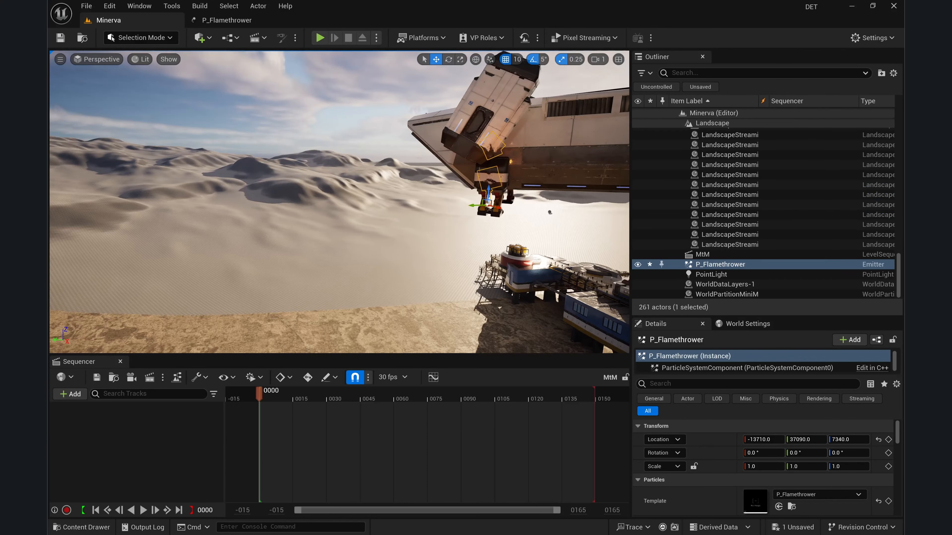
right_click_drag(339, 202, 339, 202)
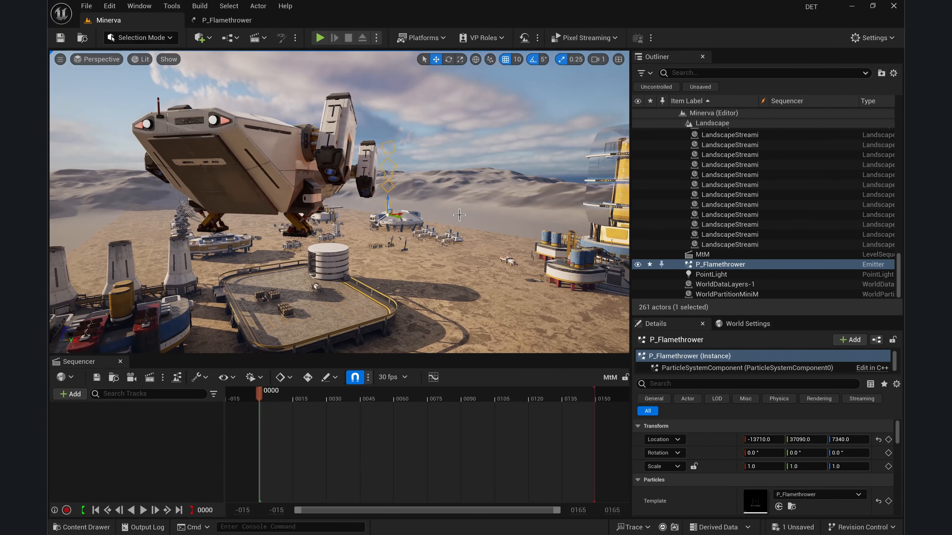
Step: Shift the flamethrower emitter to about X -14420, Z 7410 and rotate it to 180°, 35°, 180° so the flame points downward
left_click(449, 59)
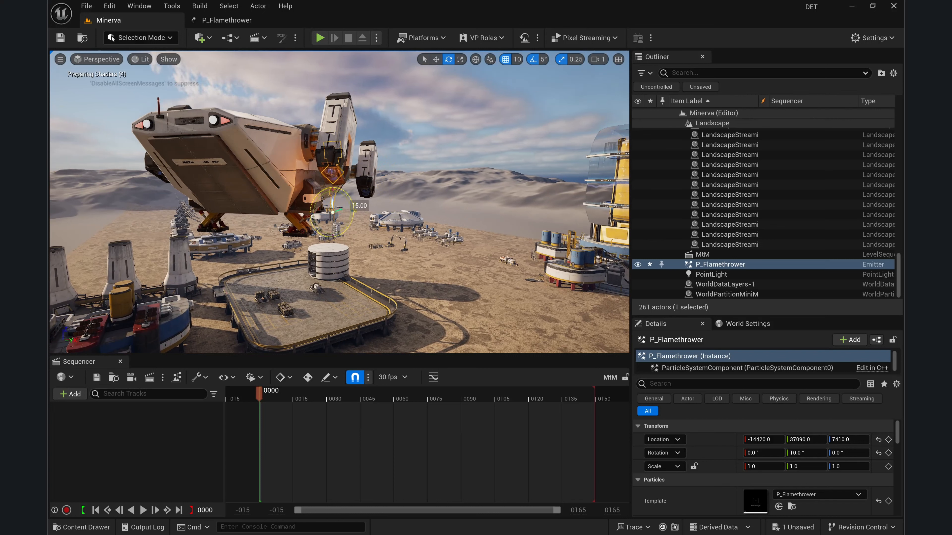
left_click_drag(352, 200, 311, 202)
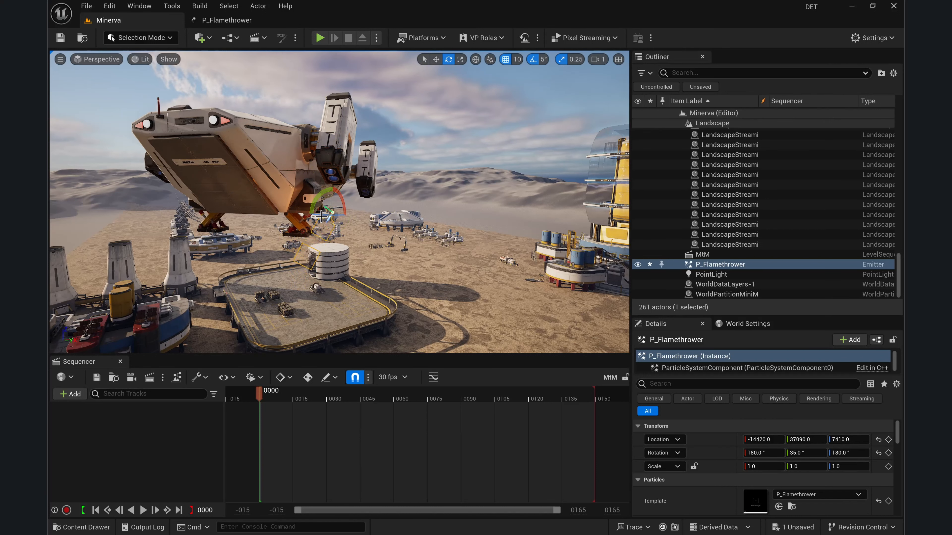
right_click_drag(317, 216, 221, 214)
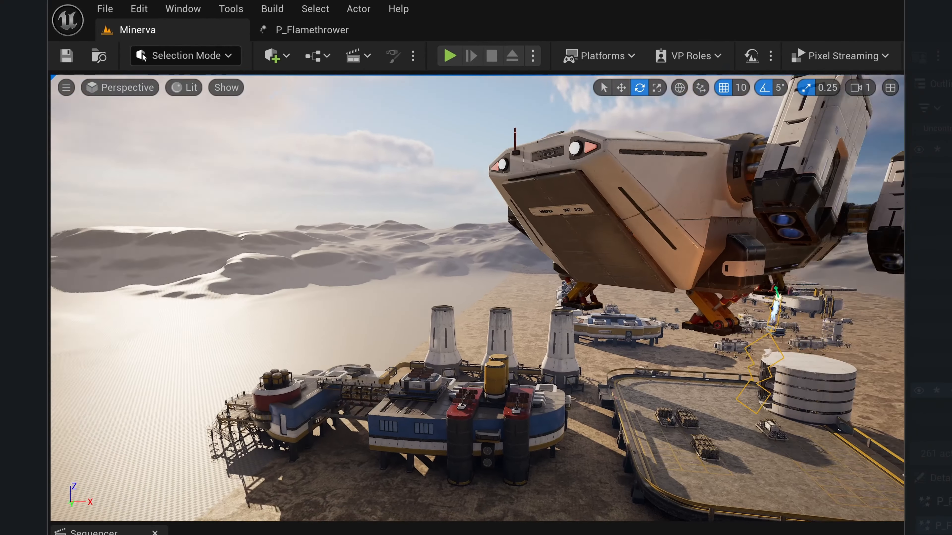
Step: Raise the flamethrower emitter to the underside of the cargo ship's front thruster and deselect it
key("d")
right_click_drag(389, 289, 240, 290)
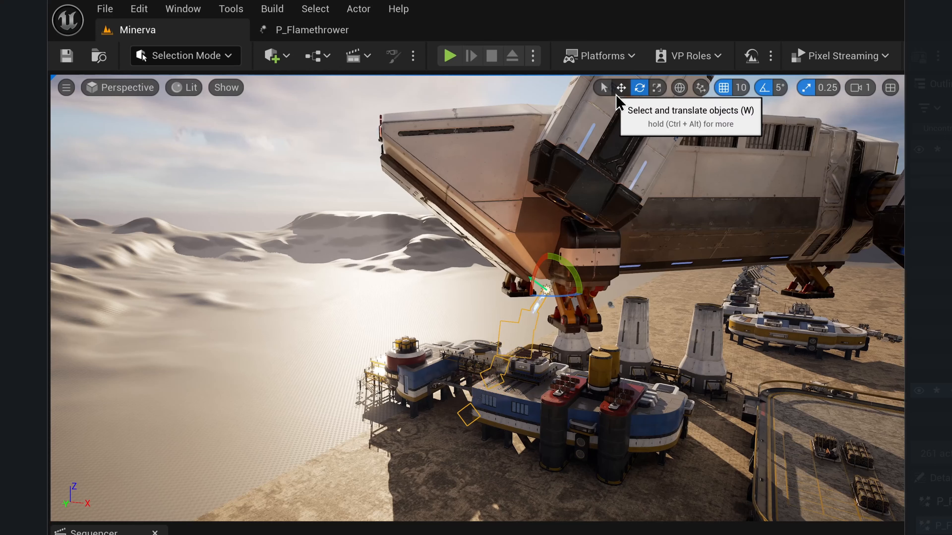
left_click(621, 88)
left_click_drag(545, 283, 541, 190)
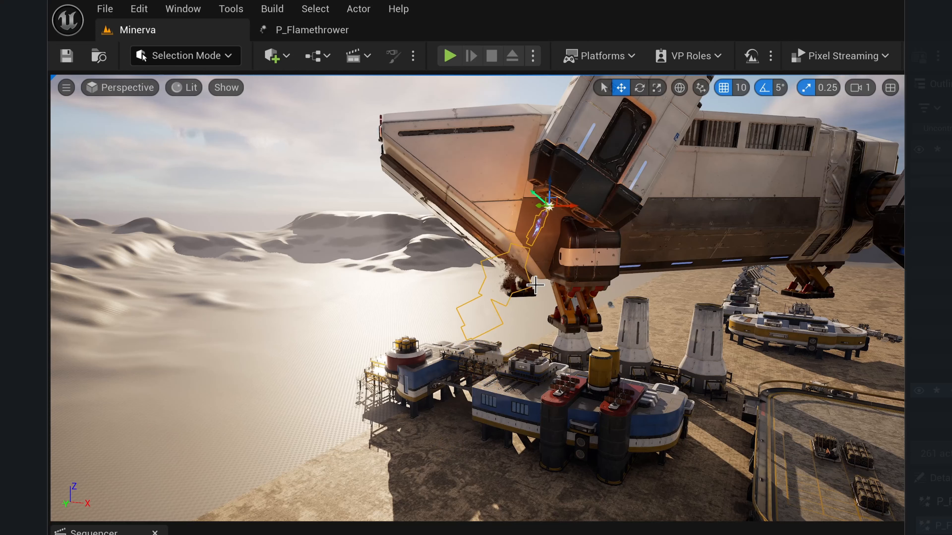
left_click(393, 327)
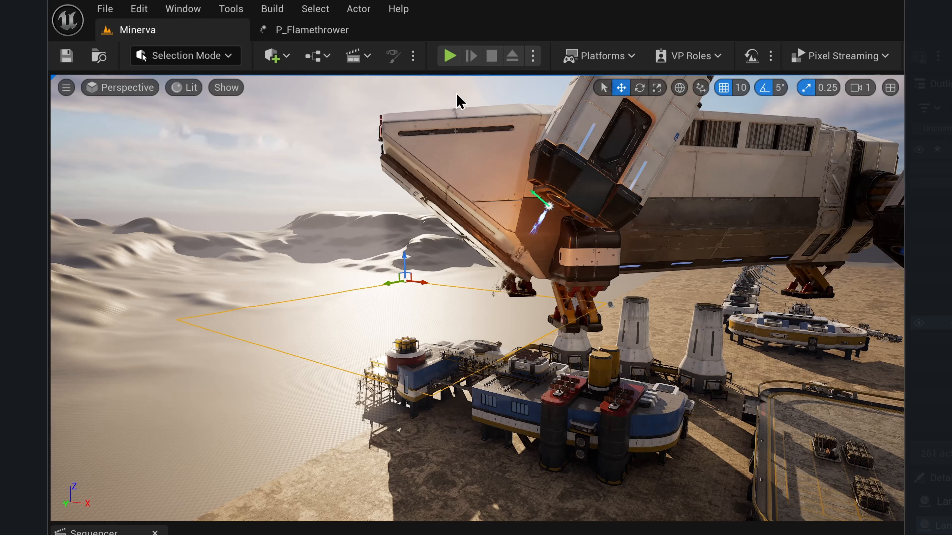
Step: Open the fire_source emitter's Spawn module in P_Flamethrower and expand its Rate and Rate Scale distributions
left_click(323, 30)
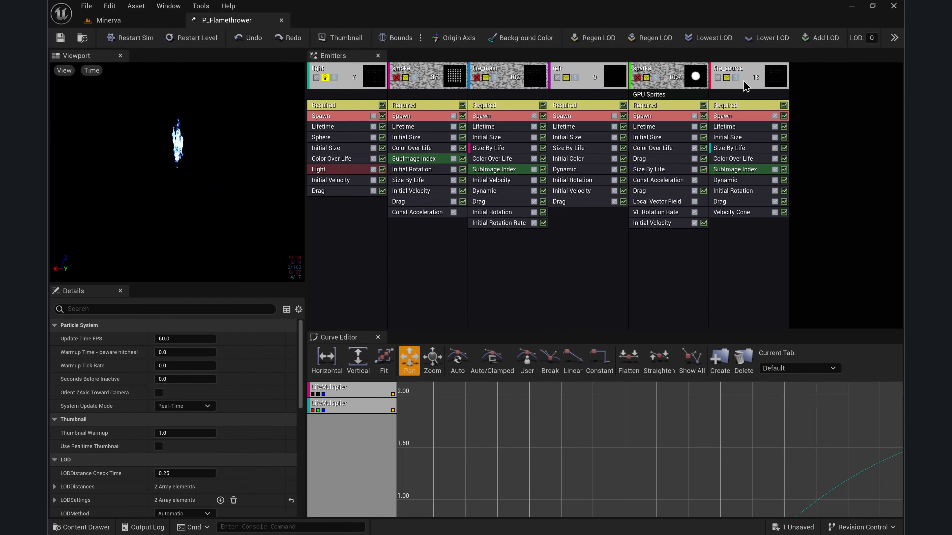
left_click(748, 76)
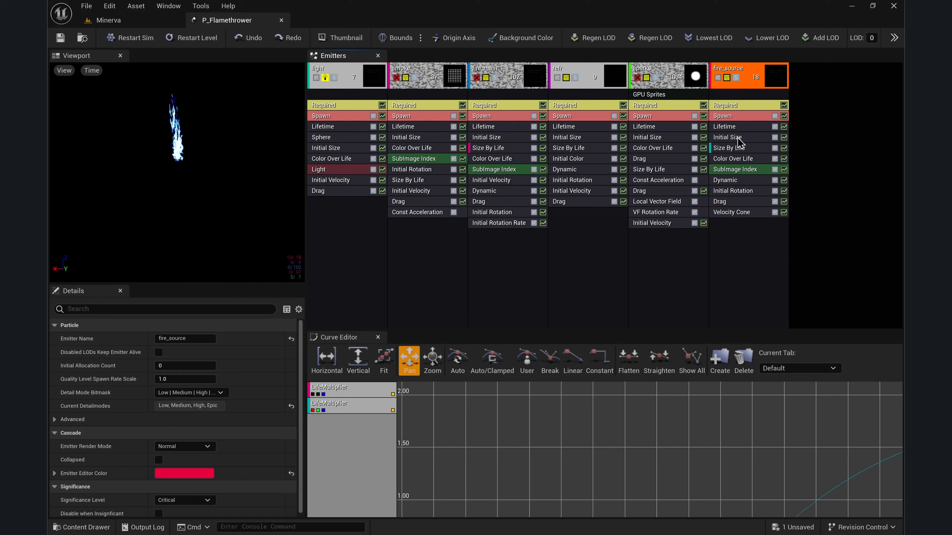
left_click(735, 117)
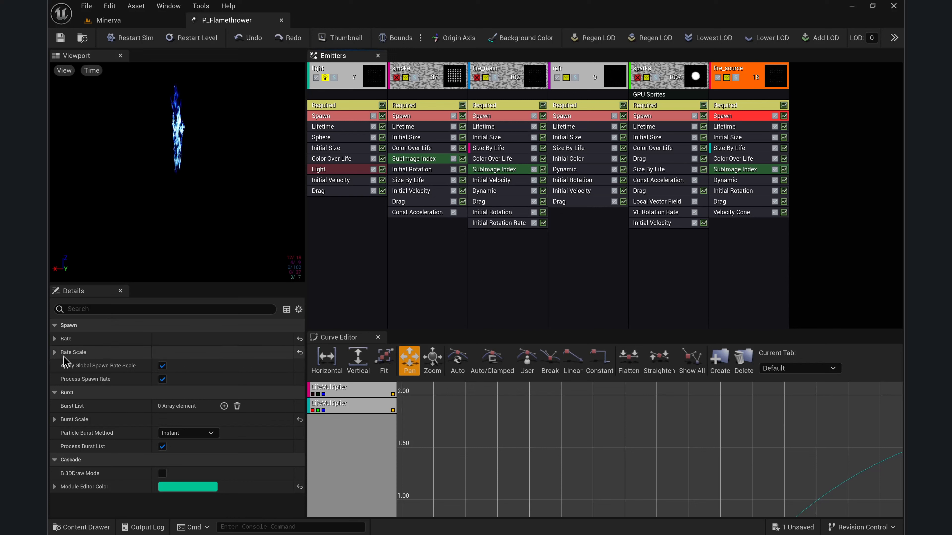
left_click(55, 339)
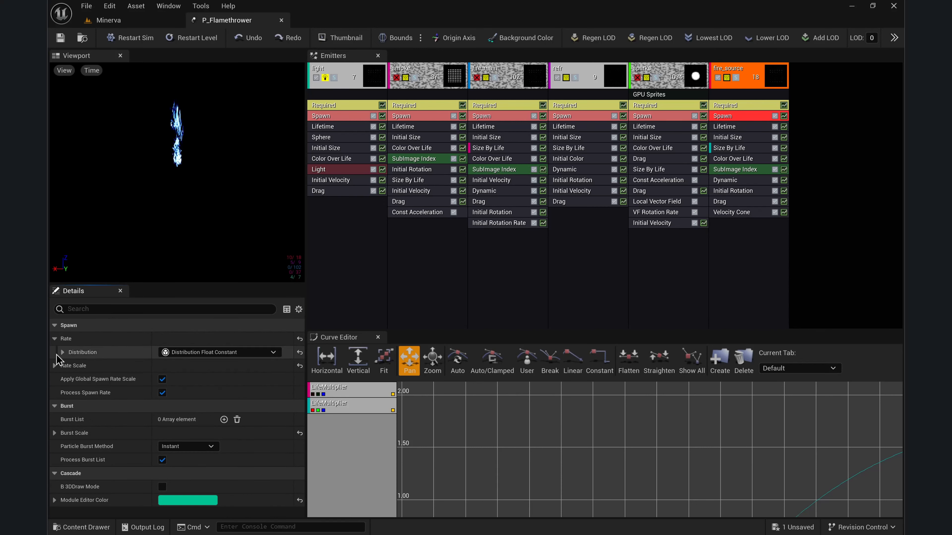
left_click(54, 366)
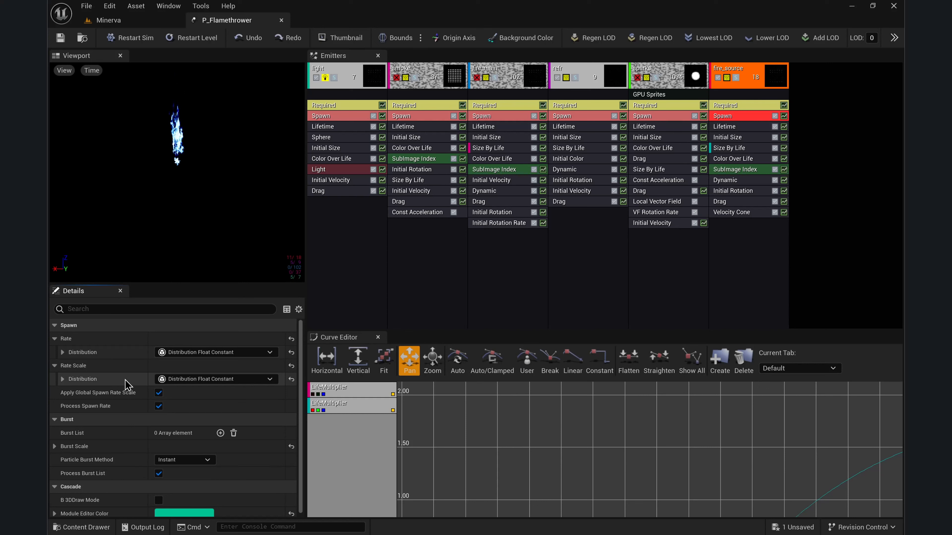
left_click(62, 379)
left_click(62, 352)
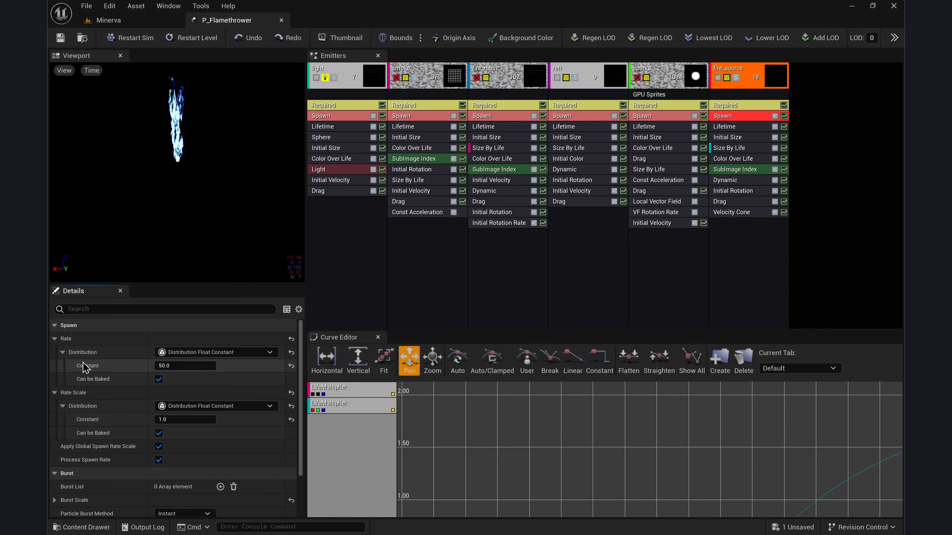
Step: Try fire_source spawn rate constants of 1000 and 5000, save the particle system, and check the flame in the Minerva level
left_click(165, 366)
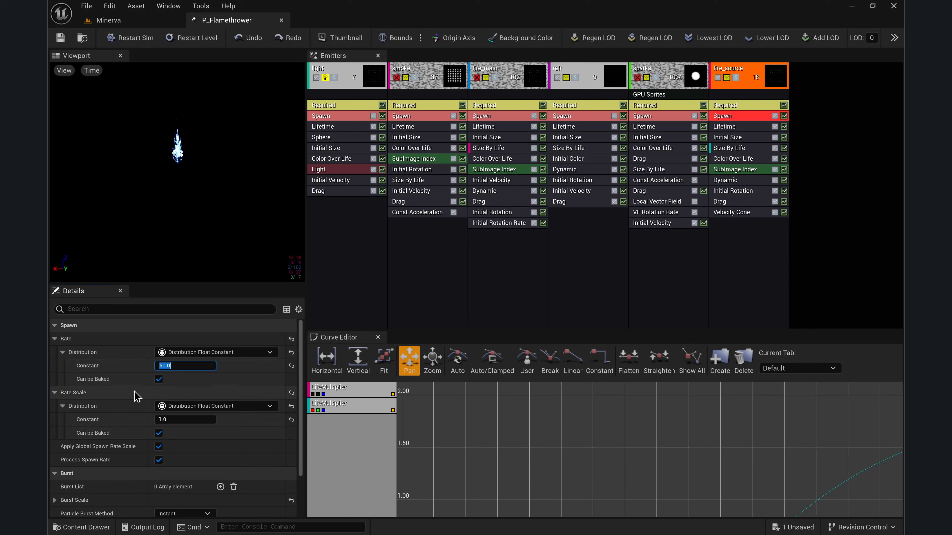
type("1000")
key("Return")
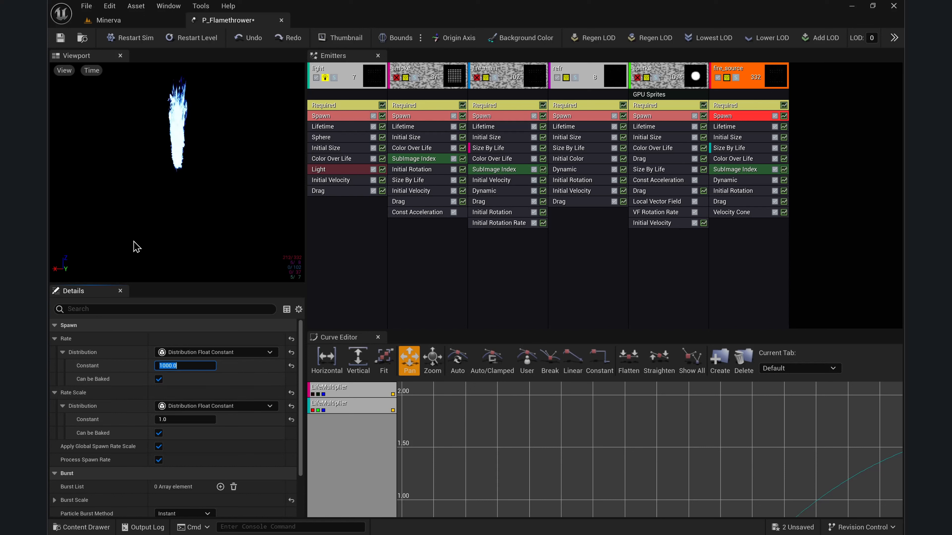
left_click(60, 37)
left_click(117, 22)
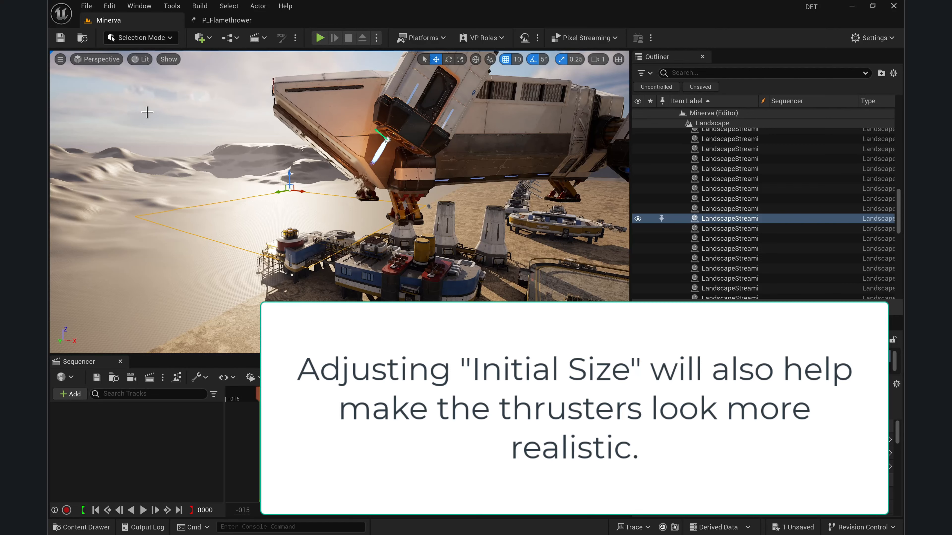
Step: Raise the fire_source spawn rate constant to 10000 and finally 20000, with a rate scale of about 2.09, and return to the Minerva level
left_click(221, 19)
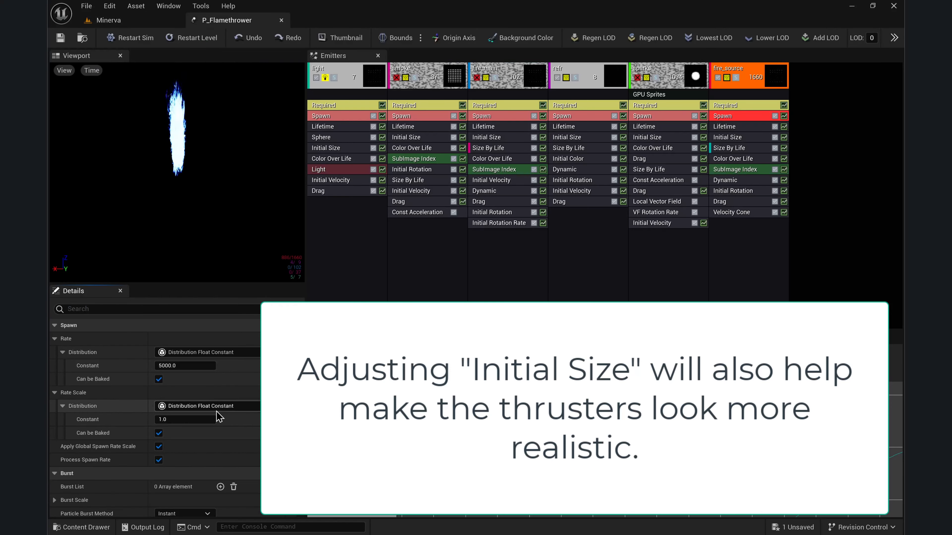
left_click(177, 366)
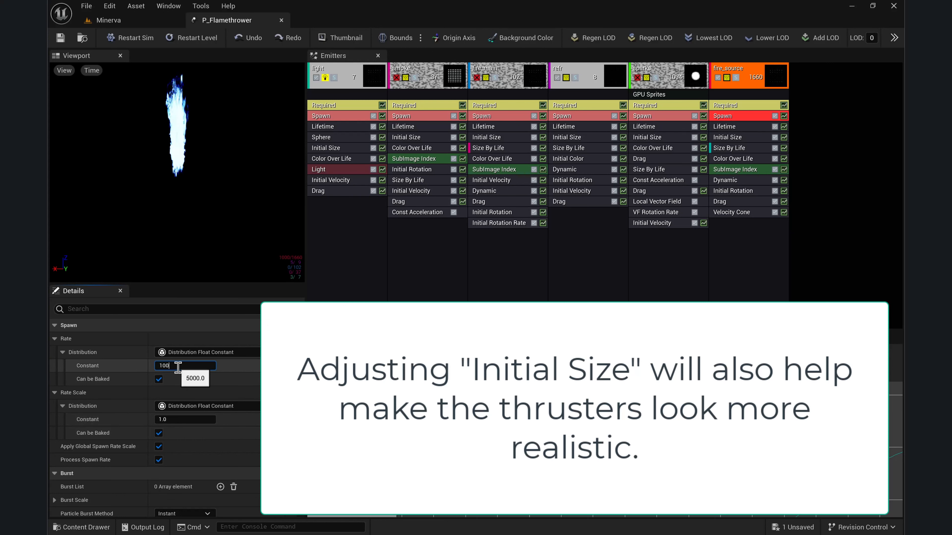
type("10000")
key("Return")
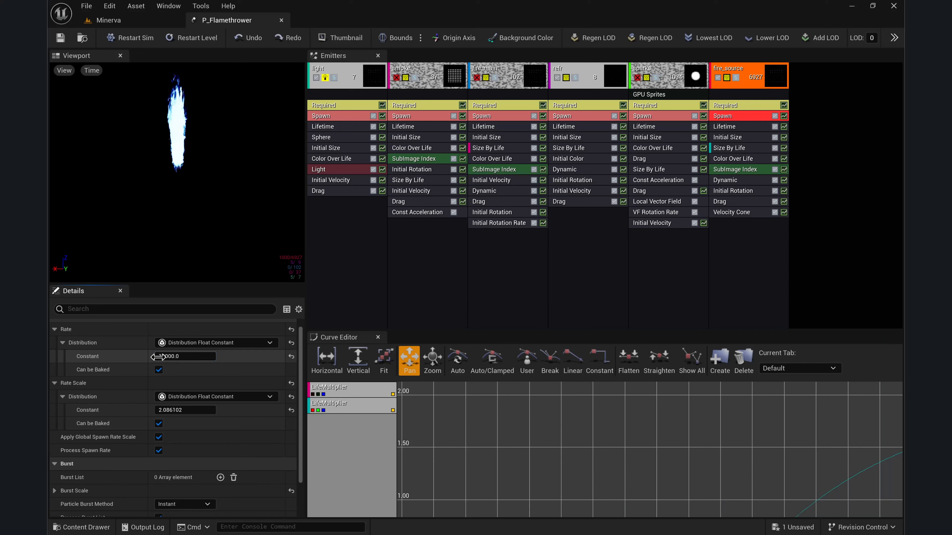
left_click(157, 356)
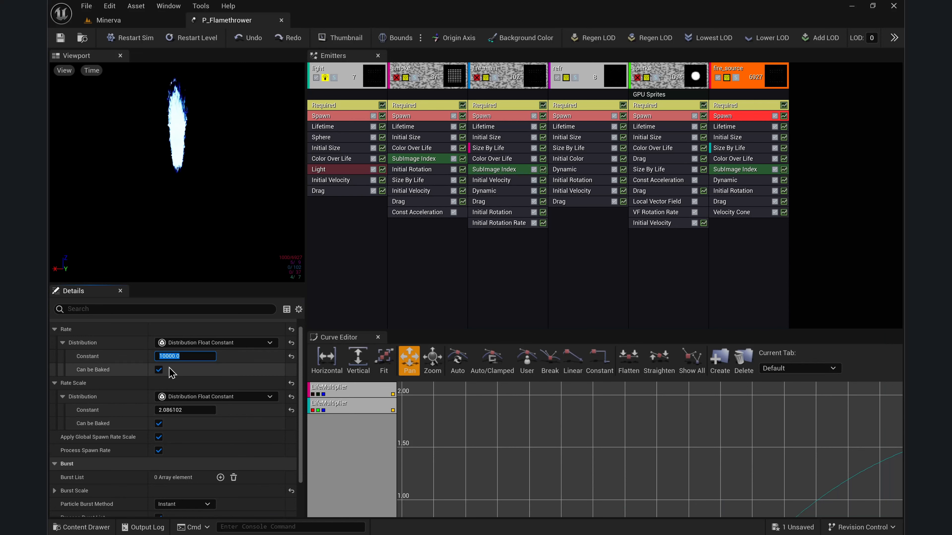
type("20000")
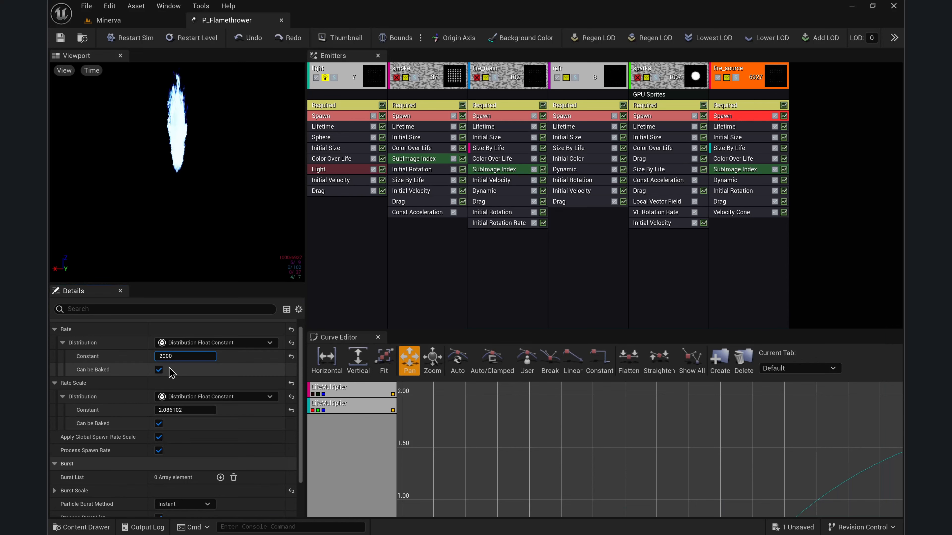
key("Return")
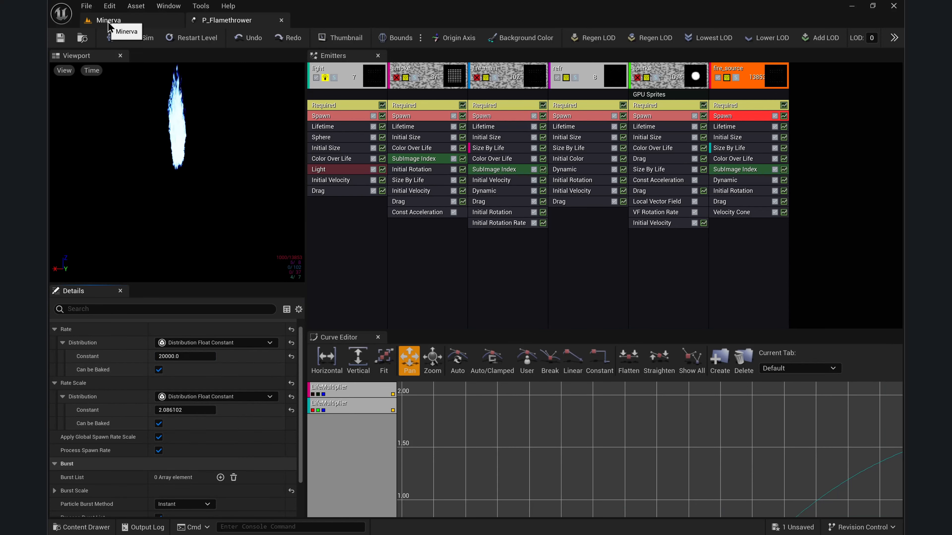
left_click(113, 20)
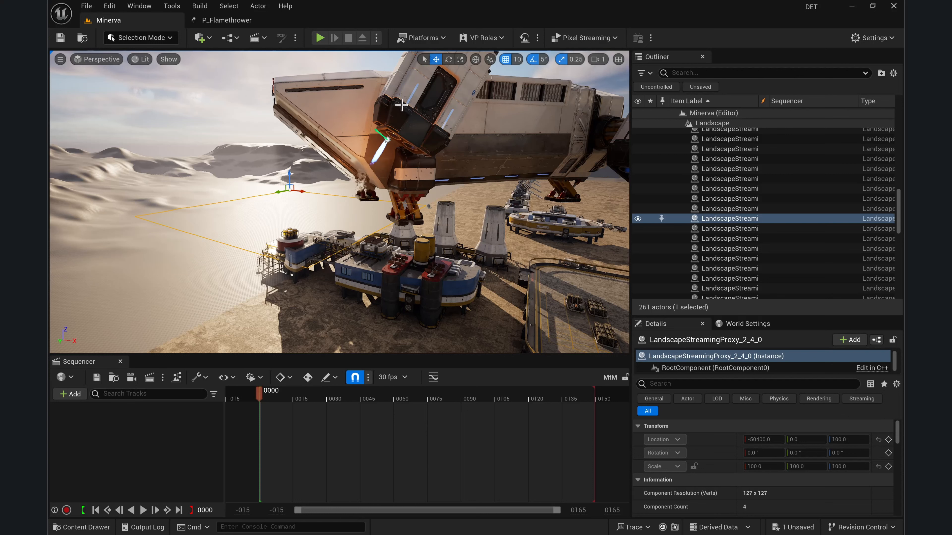
Step: Attach the P_Flamethrower emitter to KB3D_MTM_VehicleCargoShip_A as its child in the level hierarchy
left_click(420, 106)
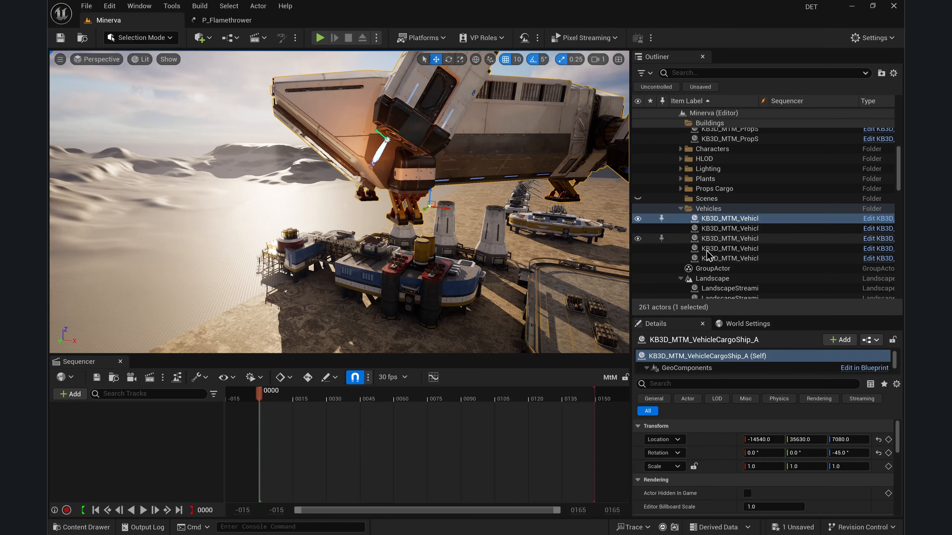
scroll(680, 225, "down", 3)
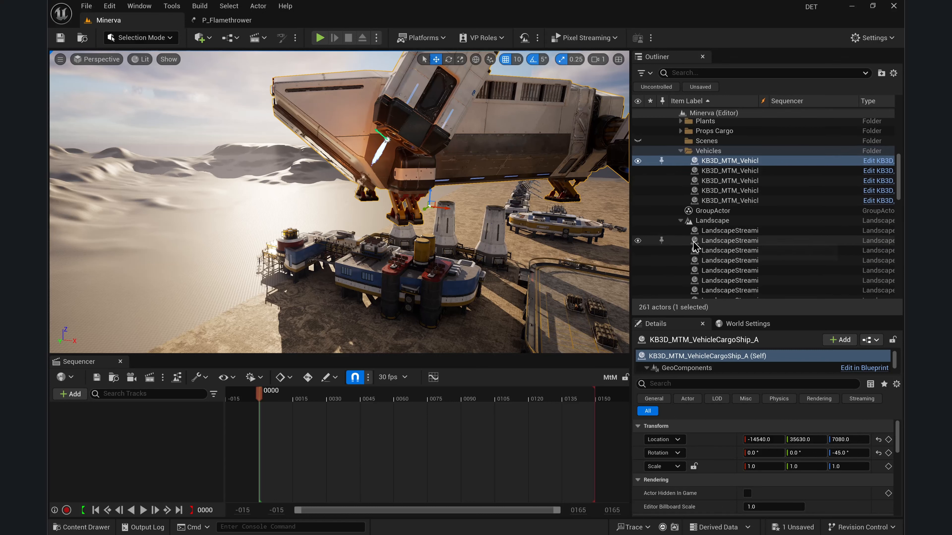
left_click(680, 189)
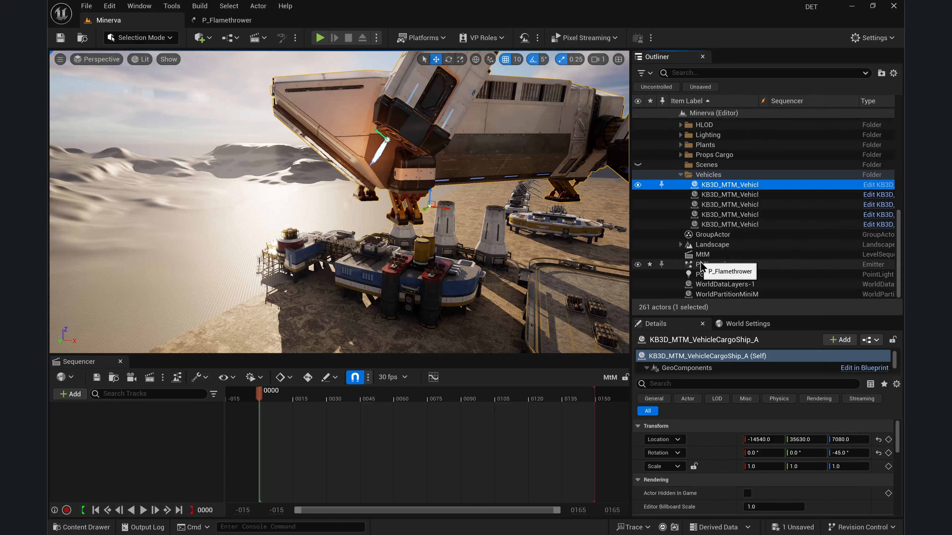
left_click_drag(702, 268, 710, 191)
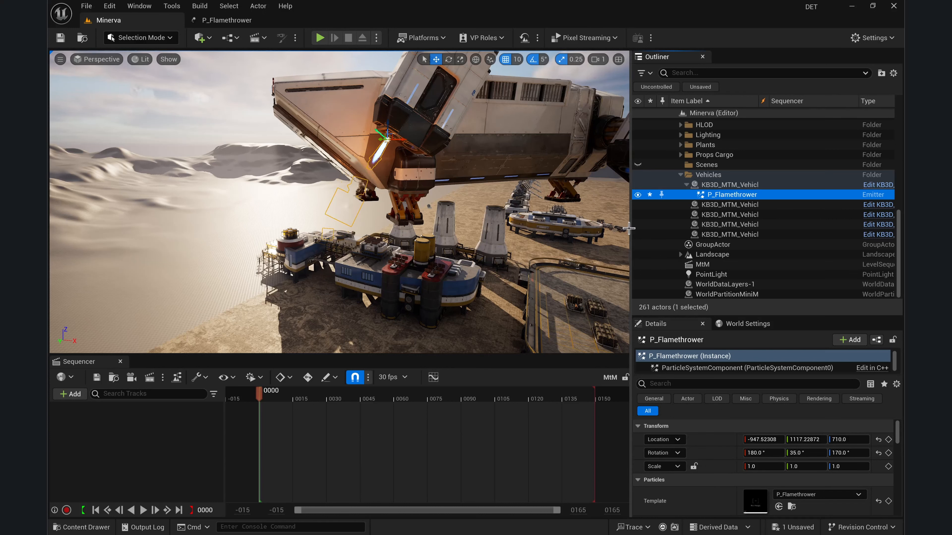
Step: Duplicate the flamethrower emitter and move the copy toward the thruster's second nozzle, at about X -693, Y 1061, Z 640
key("ctrl+d")
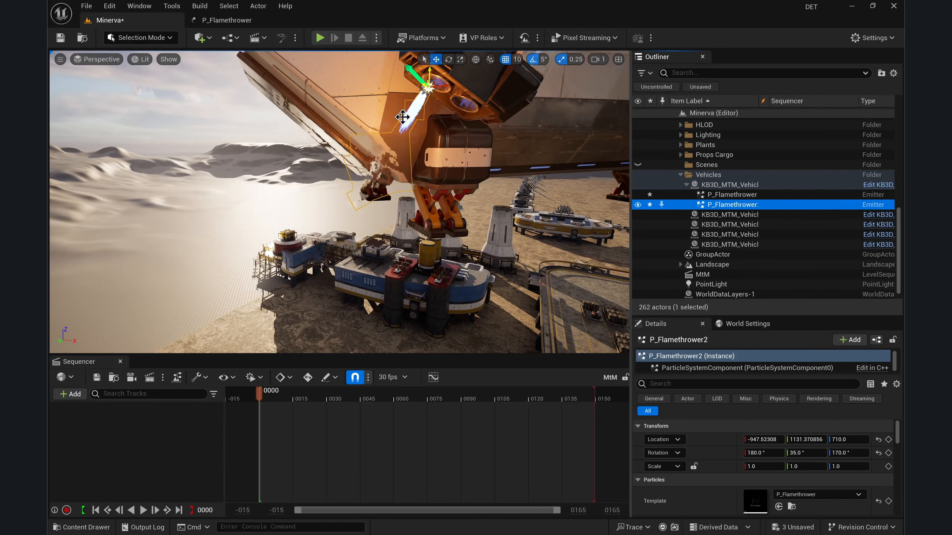
left_click_drag(430, 72, 430, 94)
right_click_drag(430, 95, 521, 60)
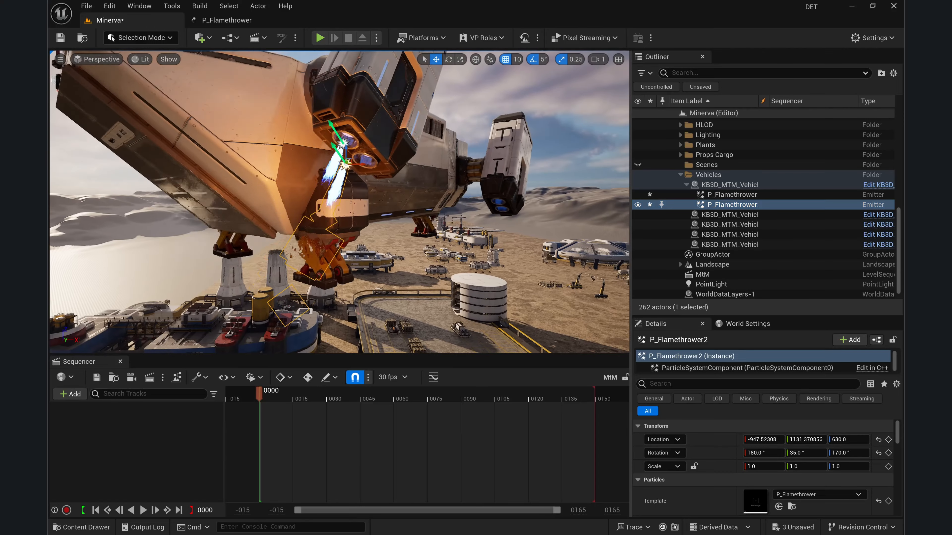
right_click_drag(399, 130, 399, 136)
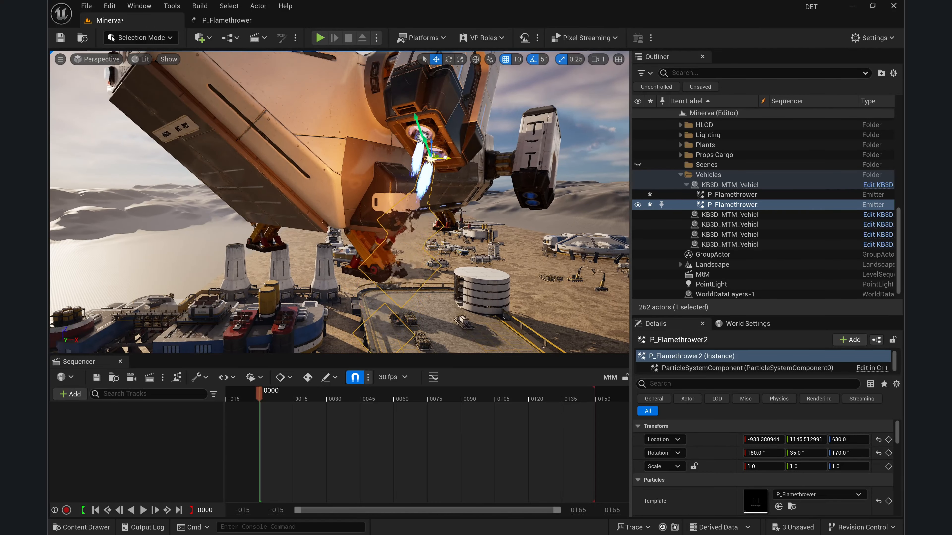
right_click_drag(399, 136, 319, 133)
left_click_drag(339, 151, 378, 159)
mouse_move(378, 159)
right_mouse_down()
mouse_move(446, 158)
mouse_move(390, 159)
right_mouse_up()
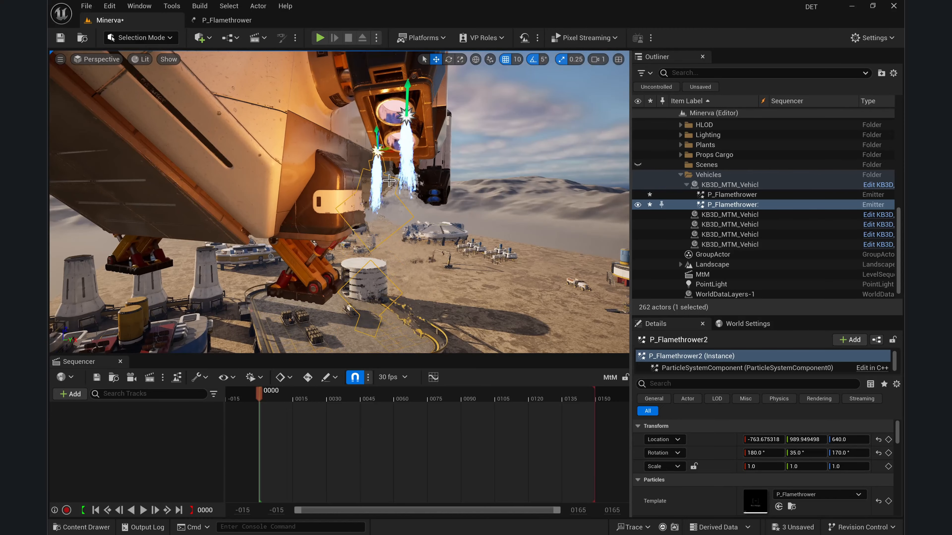
left_click_drag(391, 154, 401, 151)
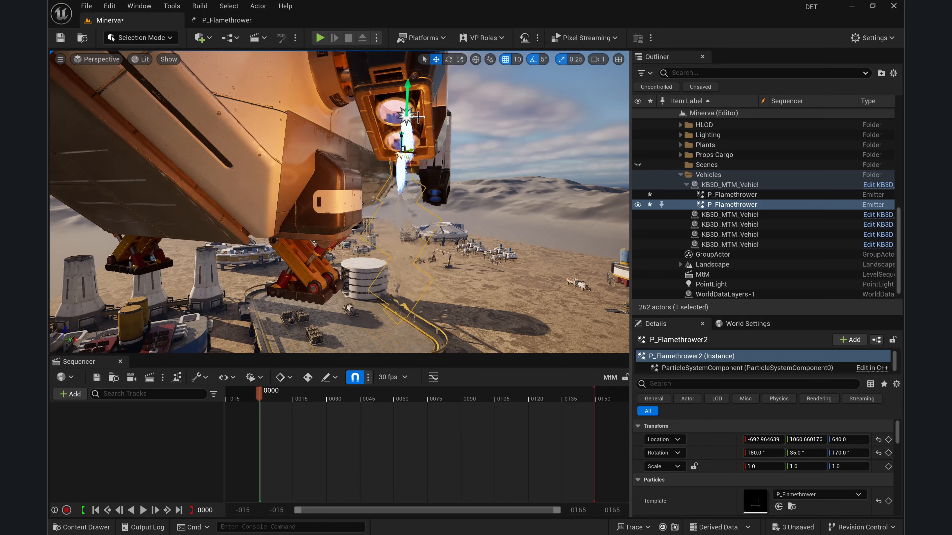
Step: Shift the original flamethrower emitter toward the first nozzle, to about X -976, Y 1089, keeping its height
left_click(406, 117)
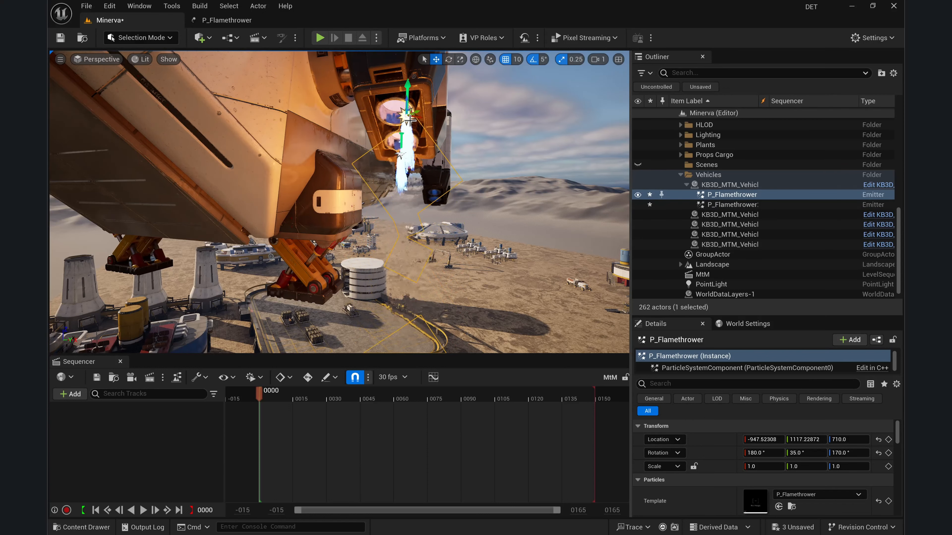
left_click_drag(417, 116, 407, 117)
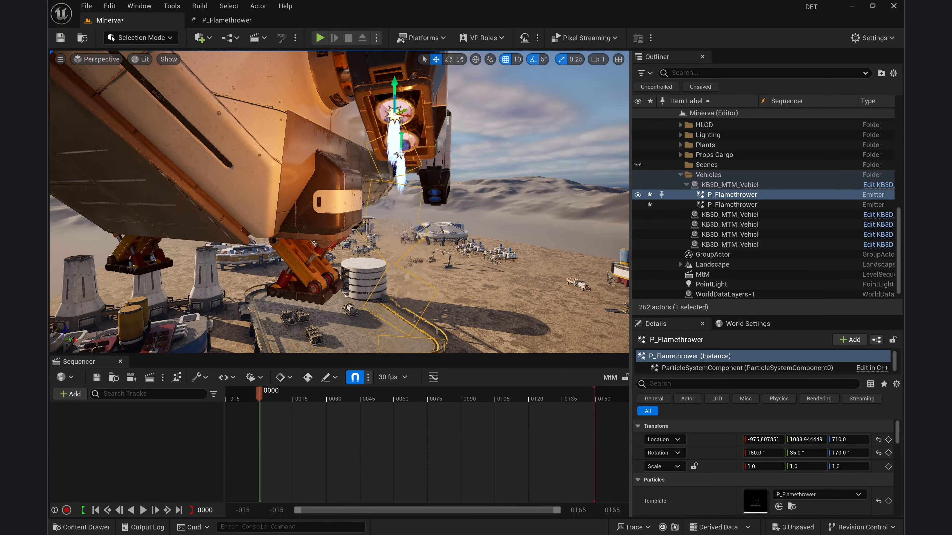
right_click_drag(414, 98, 182, 93)
key("d")
key("d")
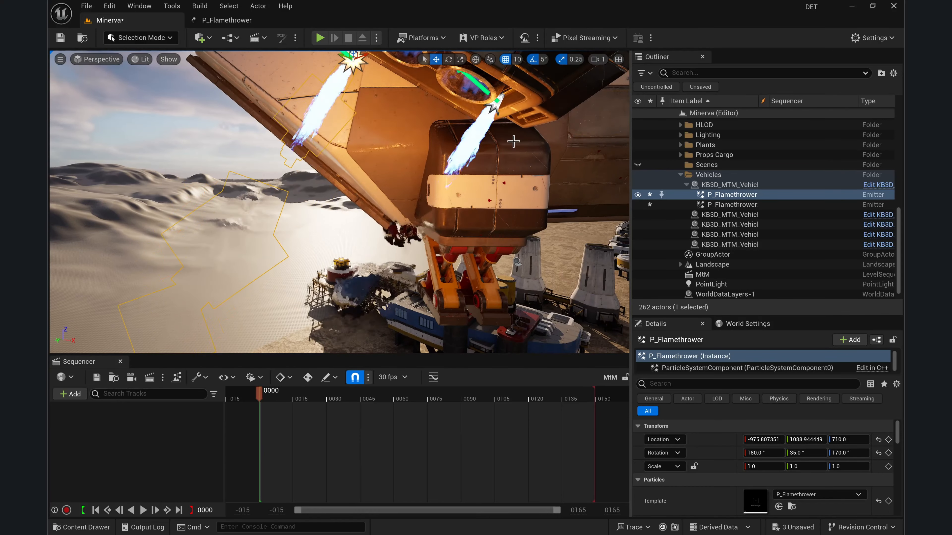
Step: Fit the duplicated flamethrower emitter closer to the second nozzle, at about X -728, Y 1025, Z 650
left_click(498, 110)
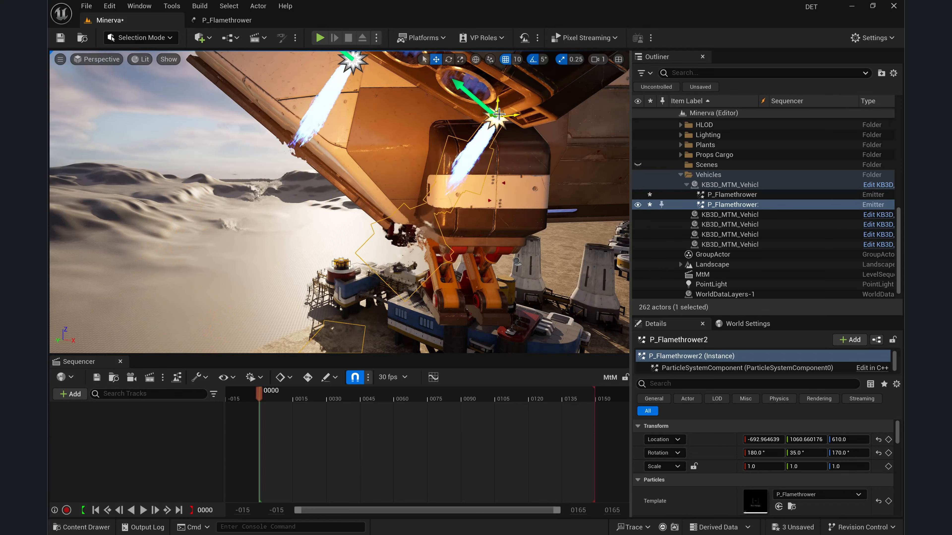
left_click_drag(498, 112, 465, 106)
right_click_drag(415, 252, 348, 277)
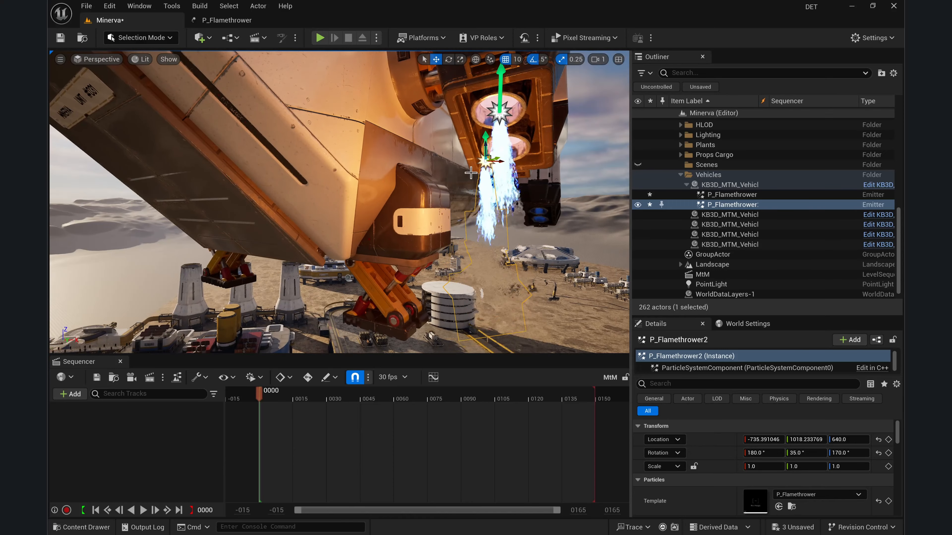
left_click_drag(500, 161, 518, 158)
mouse_move(519, 158)
right_mouse_down()
mouse_move(470, 157)
mouse_move(525, 150)
mouse_move(506, 148)
right_mouse_up()
left_click_drag(516, 153, 542, 252)
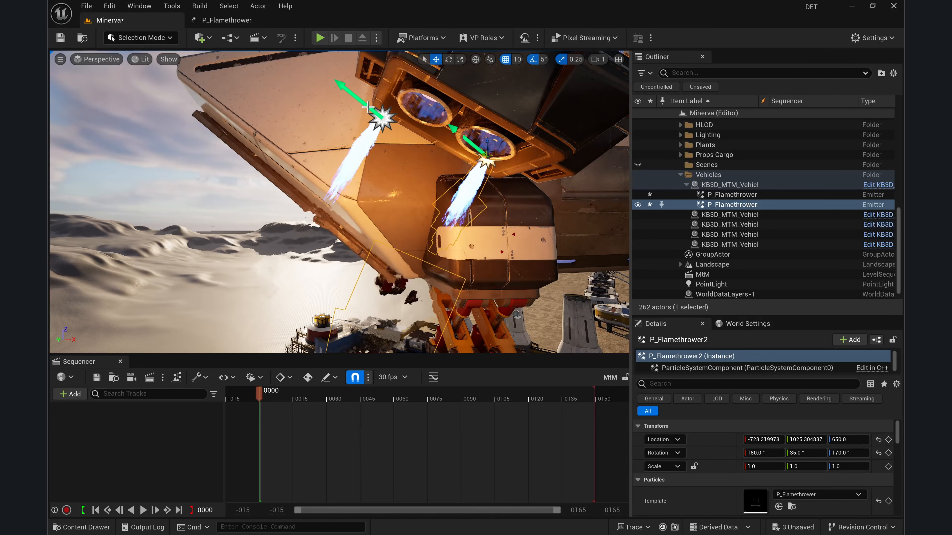
Step: Fit the original flamethrower emitter closer to the first nozzle, at about X -898, Y 1011, Z 710, and save the level
left_click(380, 116)
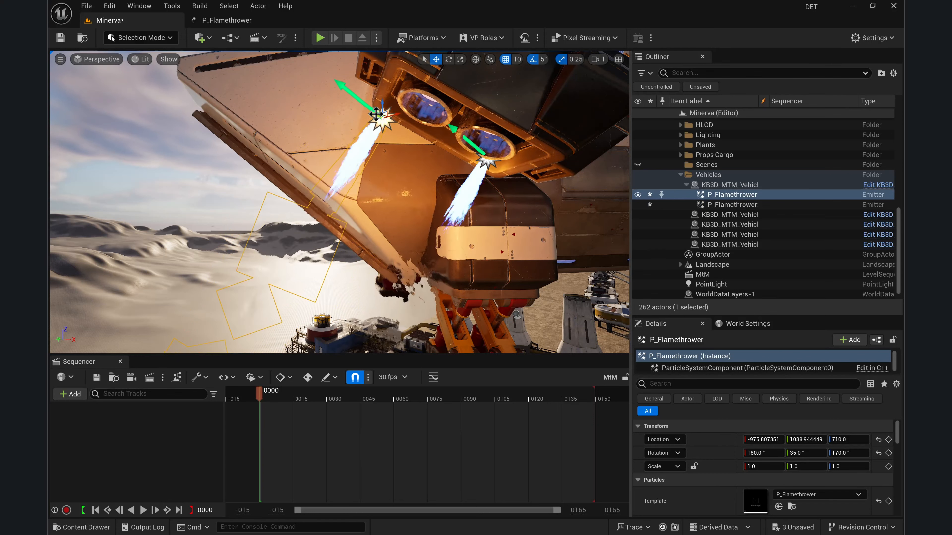
left_click_drag(380, 115, 409, 128)
scroll(506, 237, "down", 10)
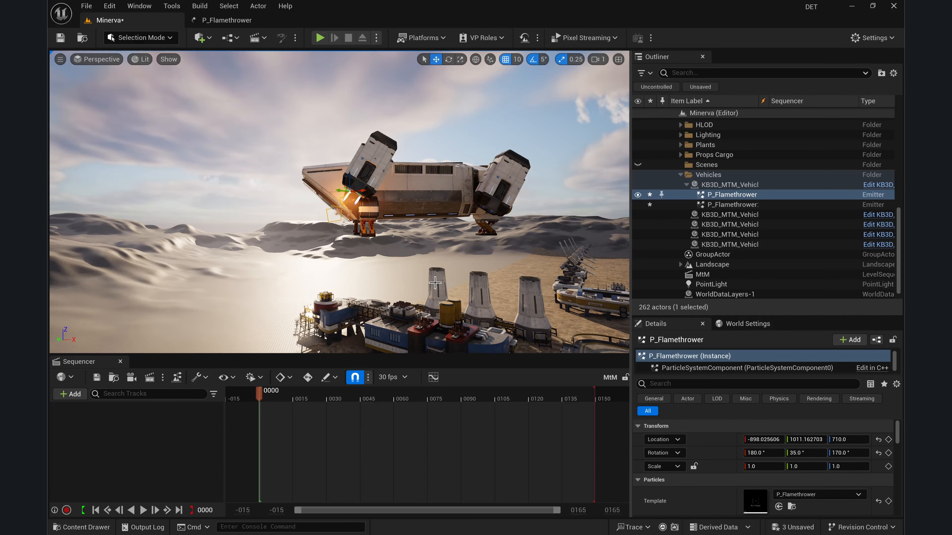
left_click(60, 37)
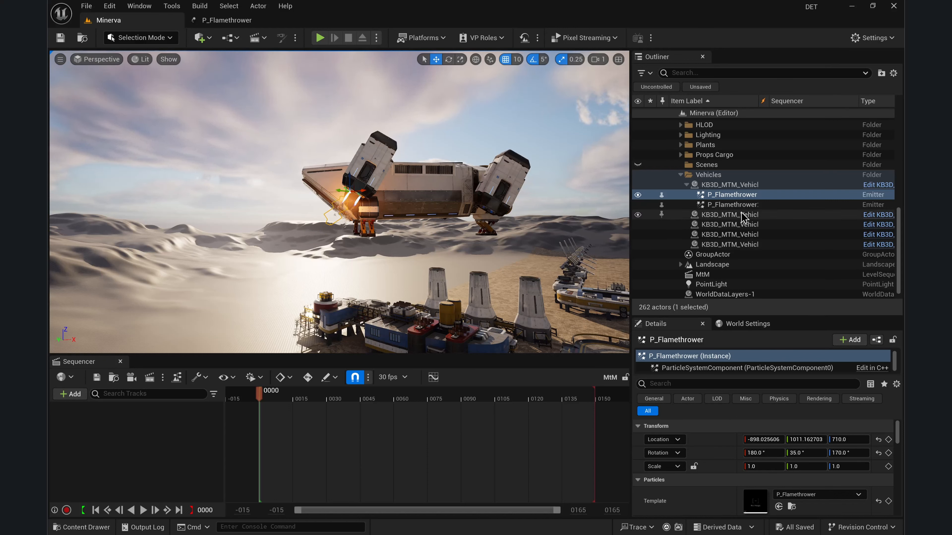
Step: Duplicate both flamethrower emitters together, move the copies under the cargo ship's other thruster, and save the level
left_click(733, 205, "ctrl")
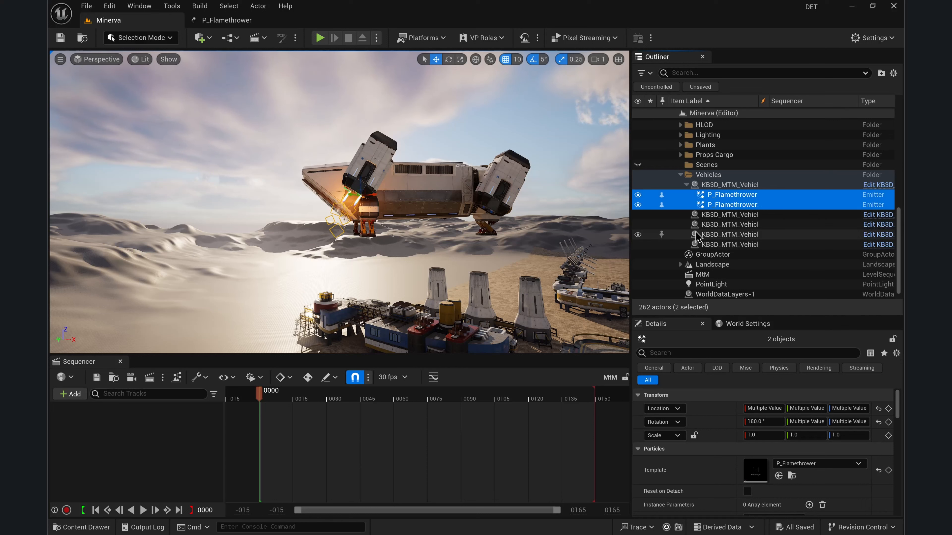
key("ctrl+d")
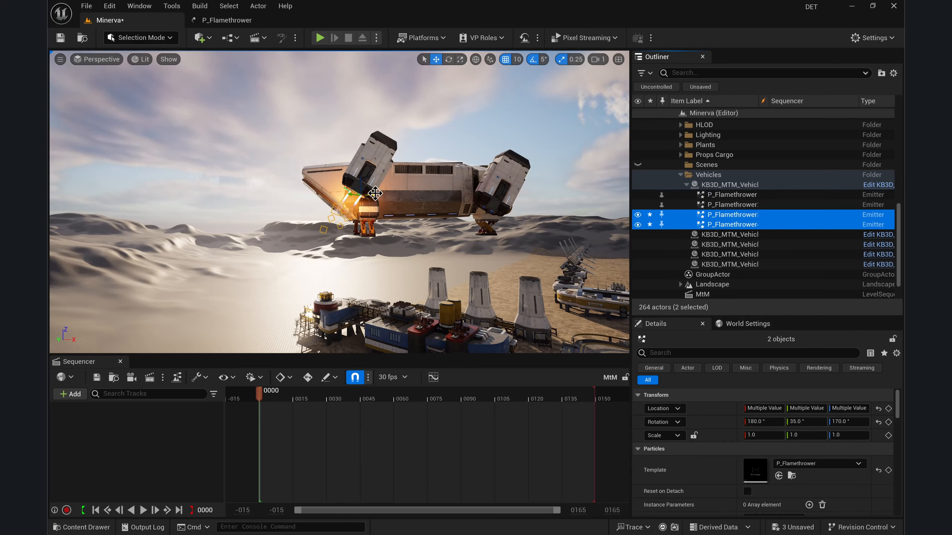
left_click_drag(383, 199, 459, 203)
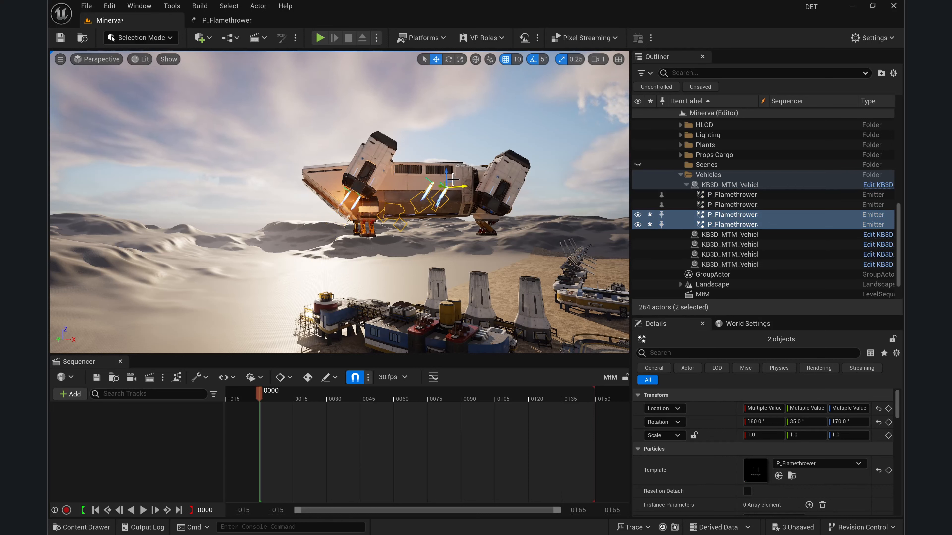
left_click(446, 188)
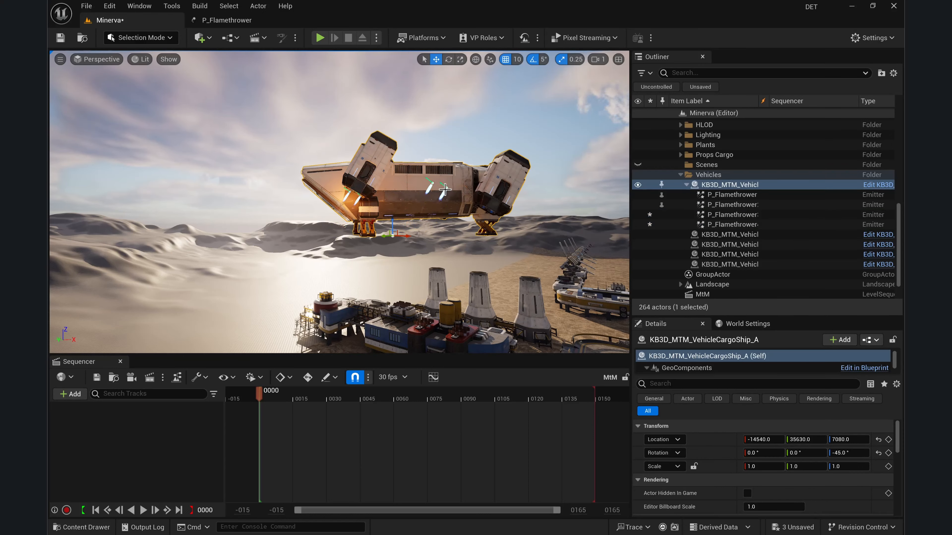
key("ctrl+z")
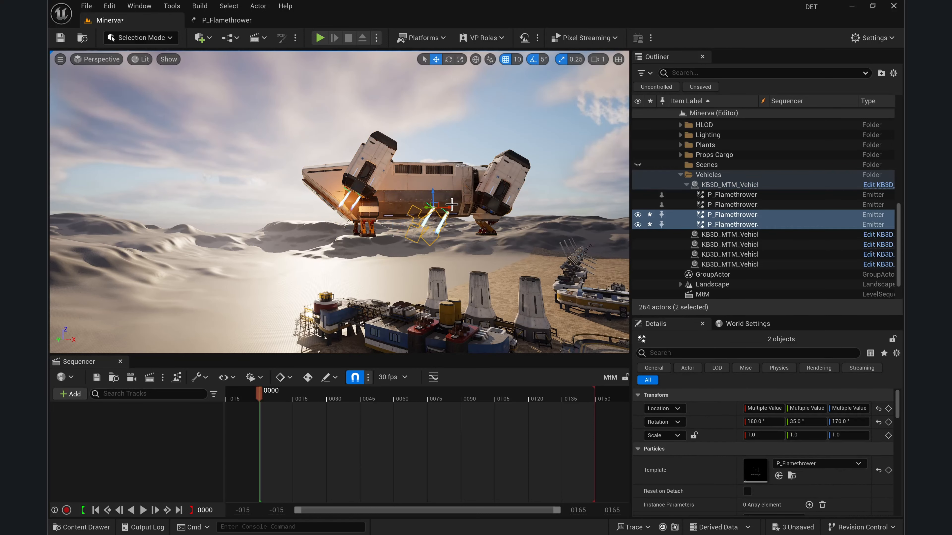
left_click_drag(451, 208, 503, 222)
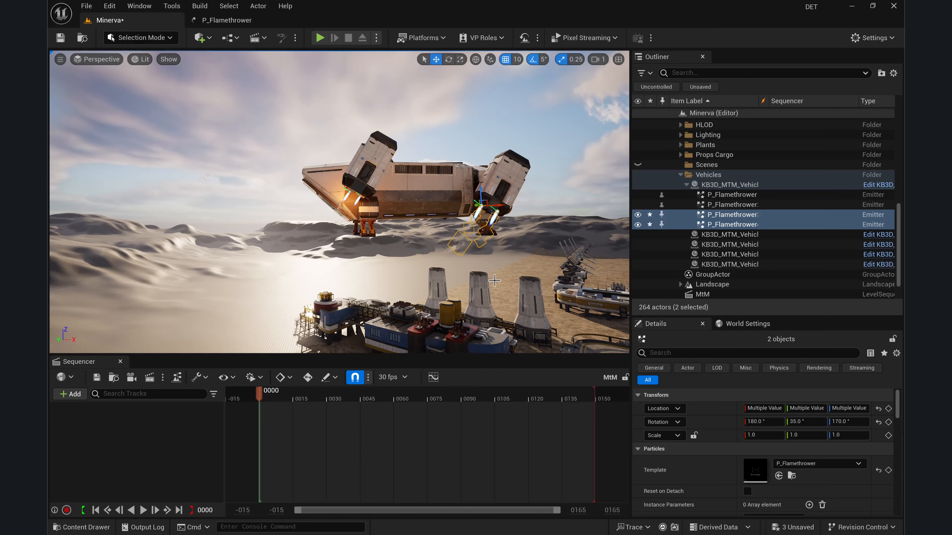
left_click(495, 281)
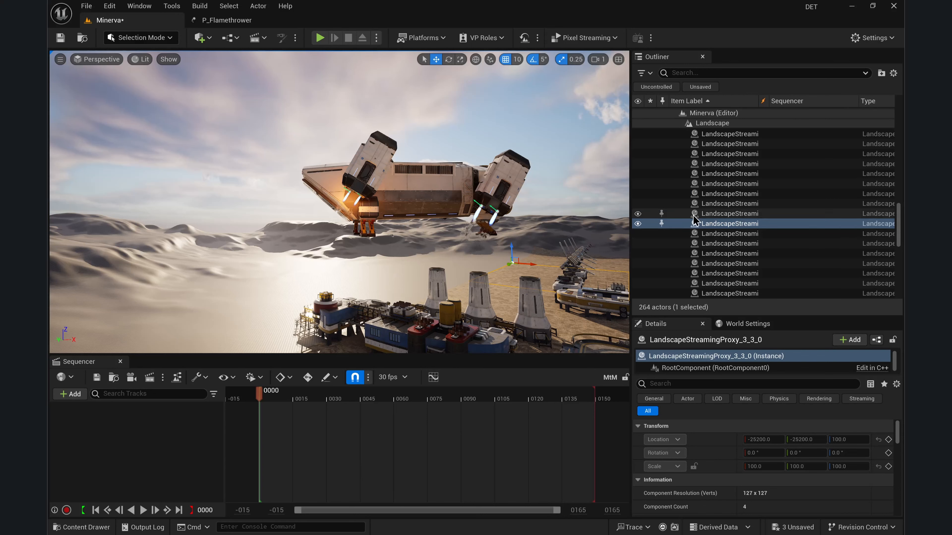
left_click(437, 228)
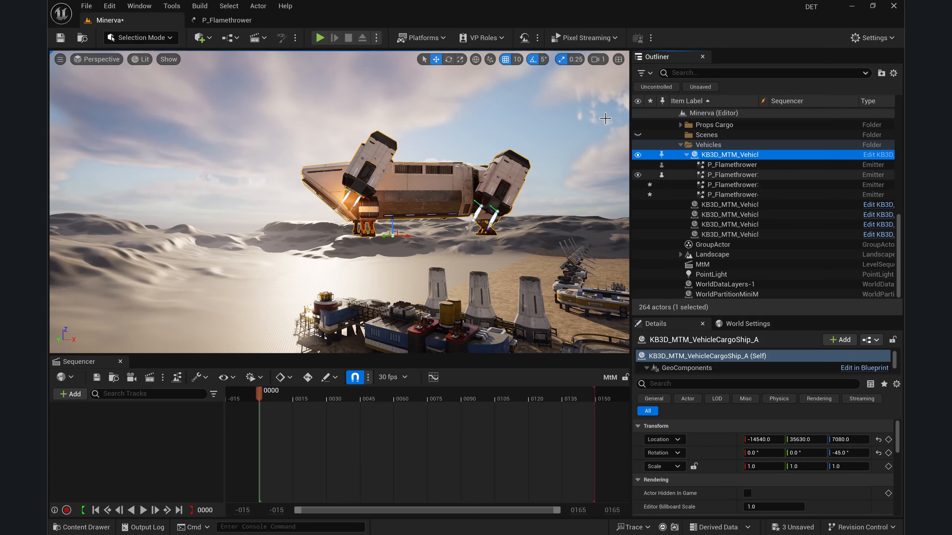
left_click(65, 38)
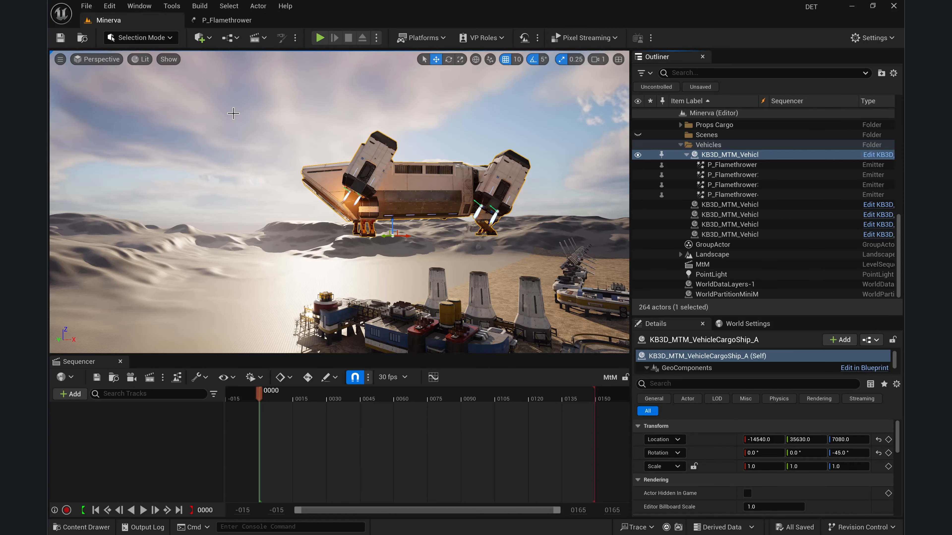
Step: Select the ExponentialHeightFog actor in the Lighting folder and enlarge the area showing its properties
right_click_drag(191, 240, 300, 278)
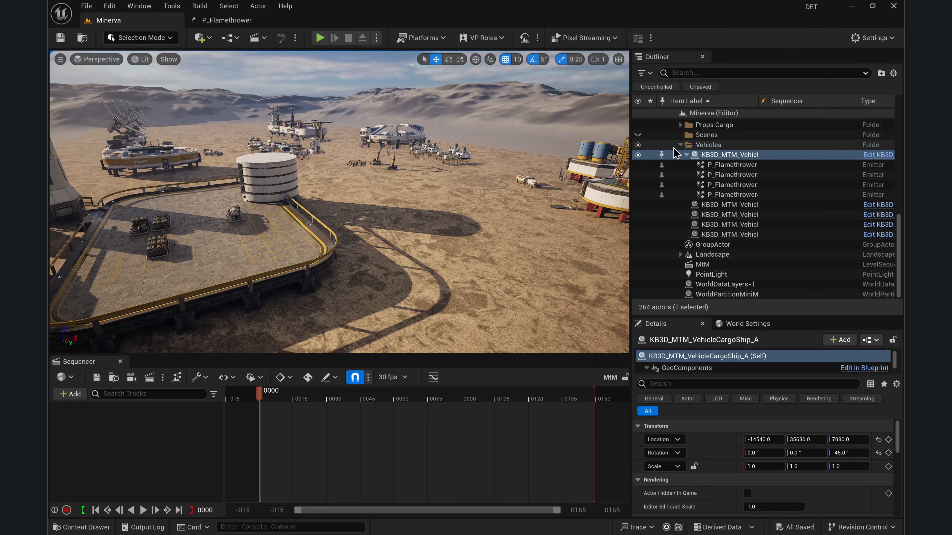
left_click(680, 145)
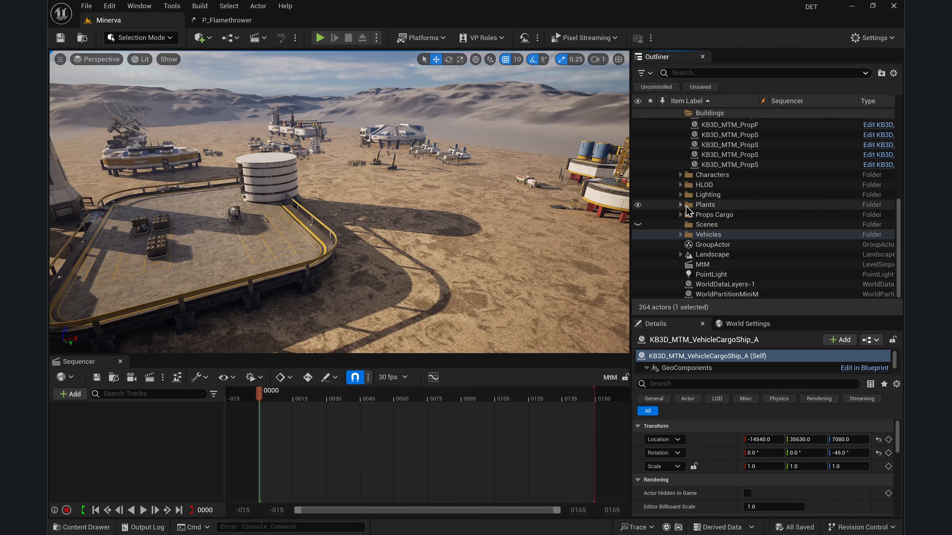
left_click(703, 195)
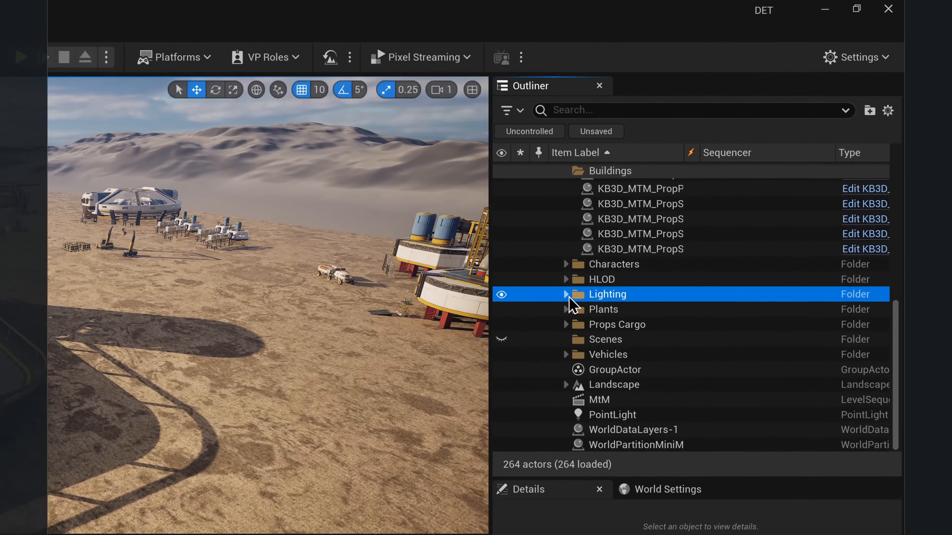
left_click(680, 195)
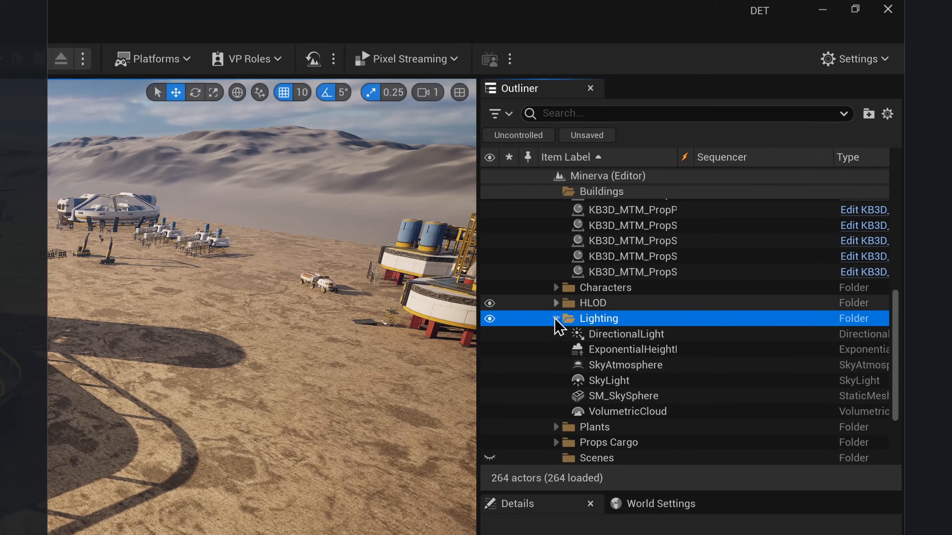
left_click(609, 351)
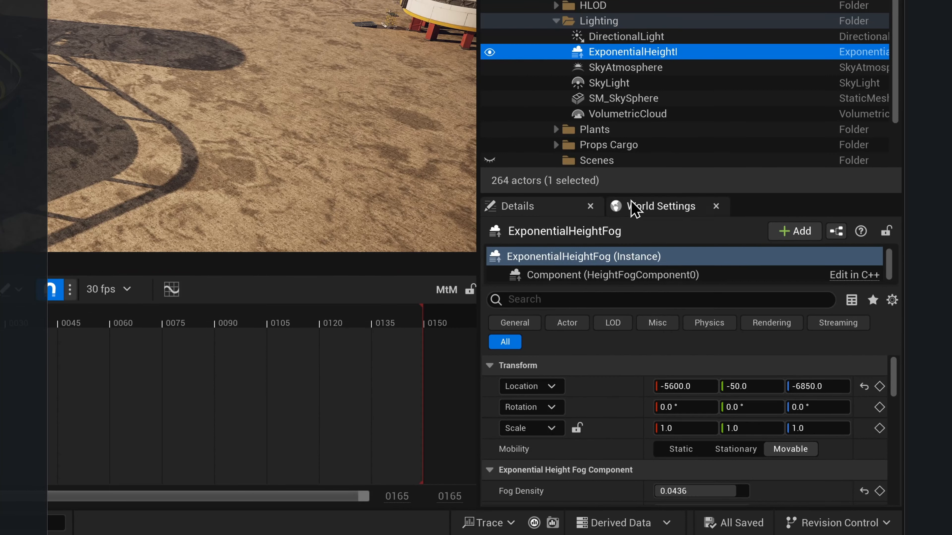
left_click_drag(631, 194, 624, 4)
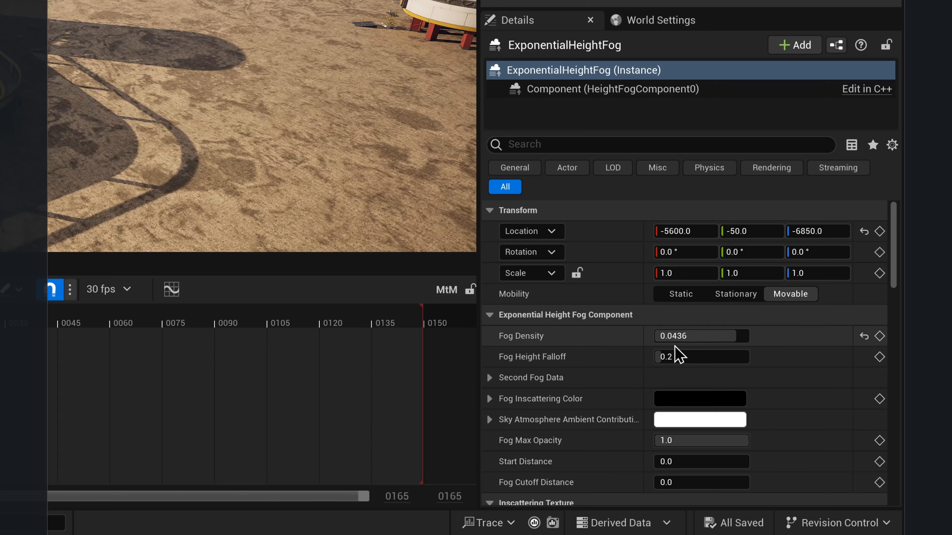
Step: Set the exponential height fog's Fog Density to 1.0 and check the fog over the base
left_click(691, 336)
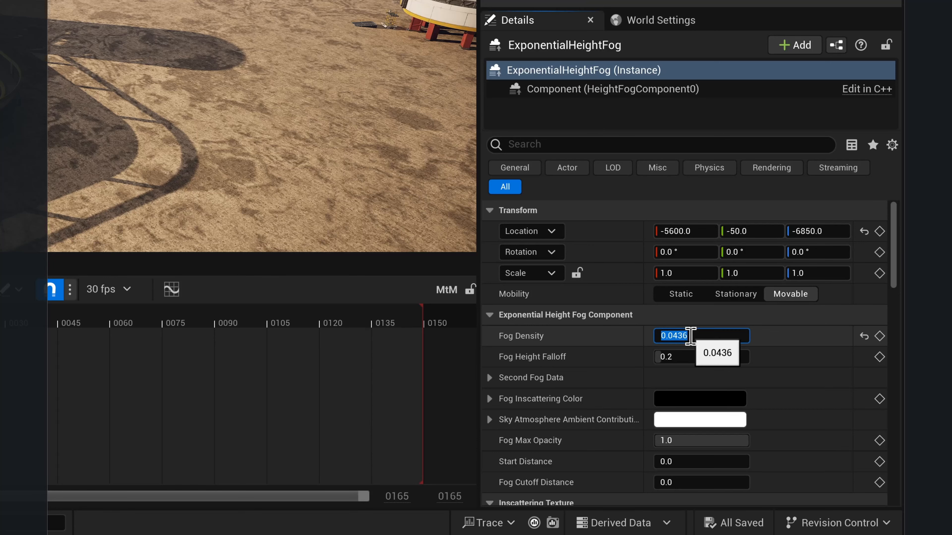
type("1")
key("Return")
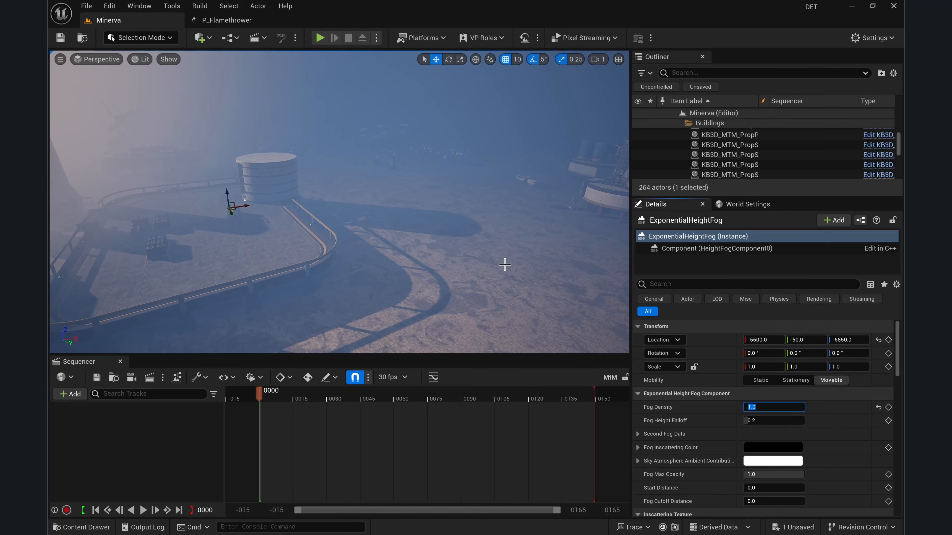
right_click_drag(505, 265, 525, 256)
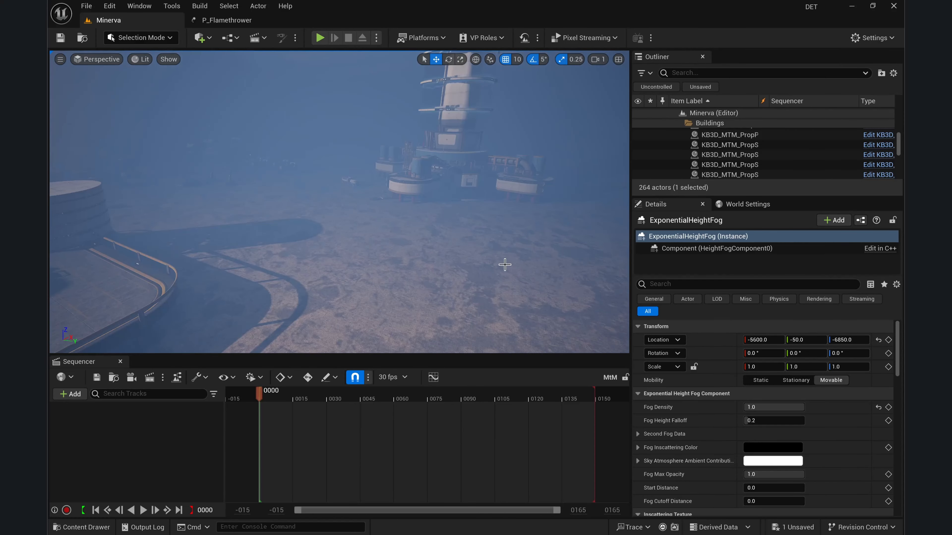
Step: Enable Volumetric Fog on the ExponentialHeightFog actor
scroll(839, 459, "down", 3)
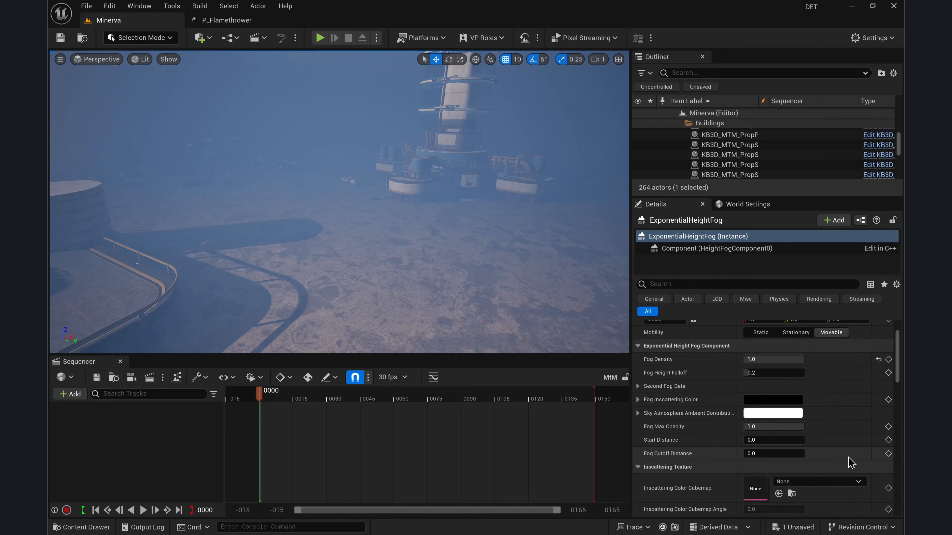
scroll(848, 461, "down", 1)
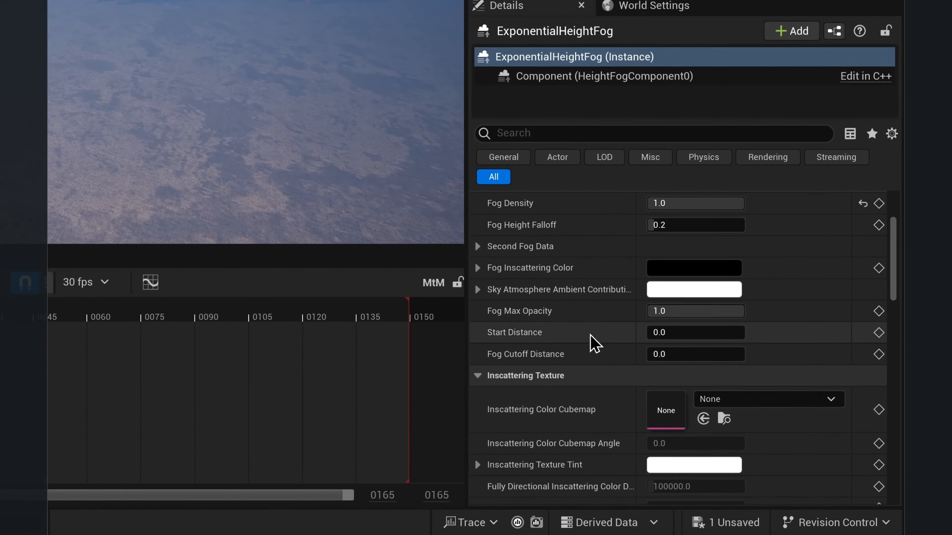
scroll(566, 375, "down", 5)
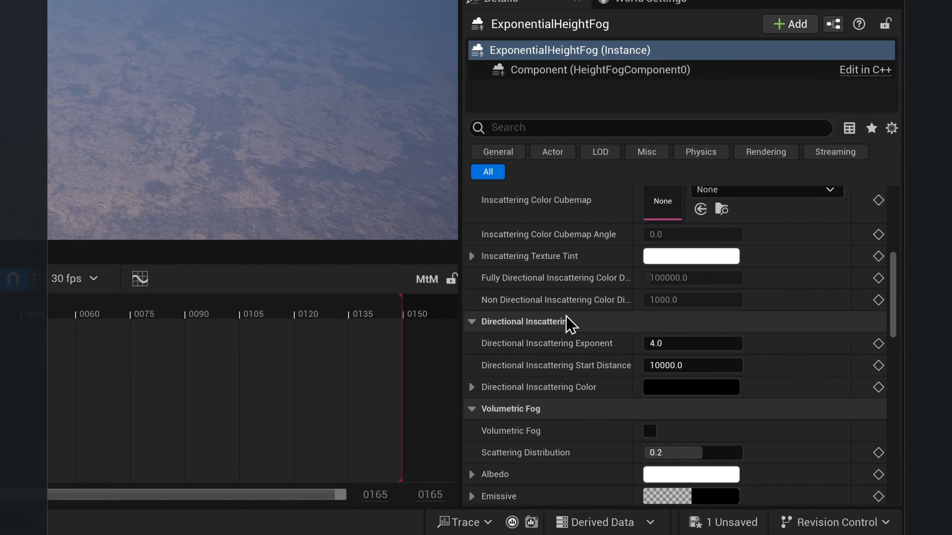
scroll(566, 388, "down", 1)
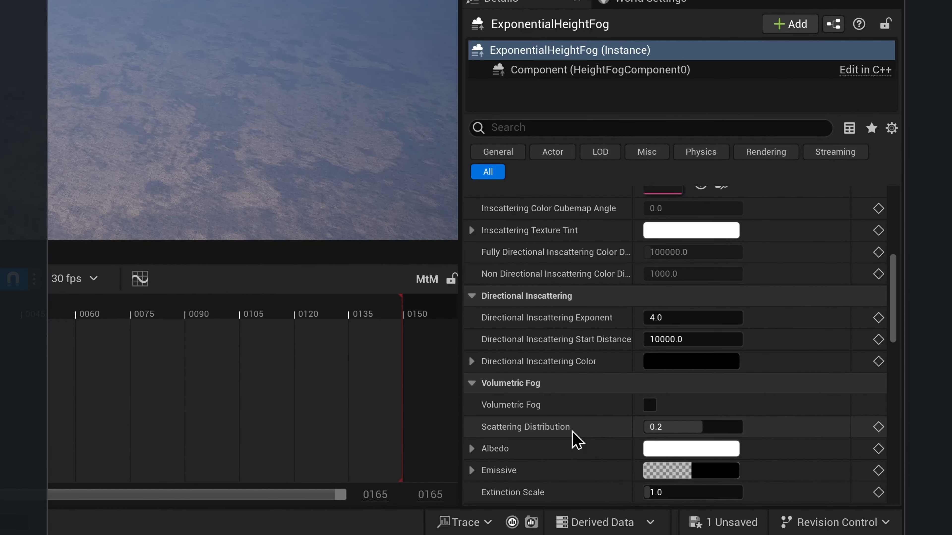
left_click(650, 405)
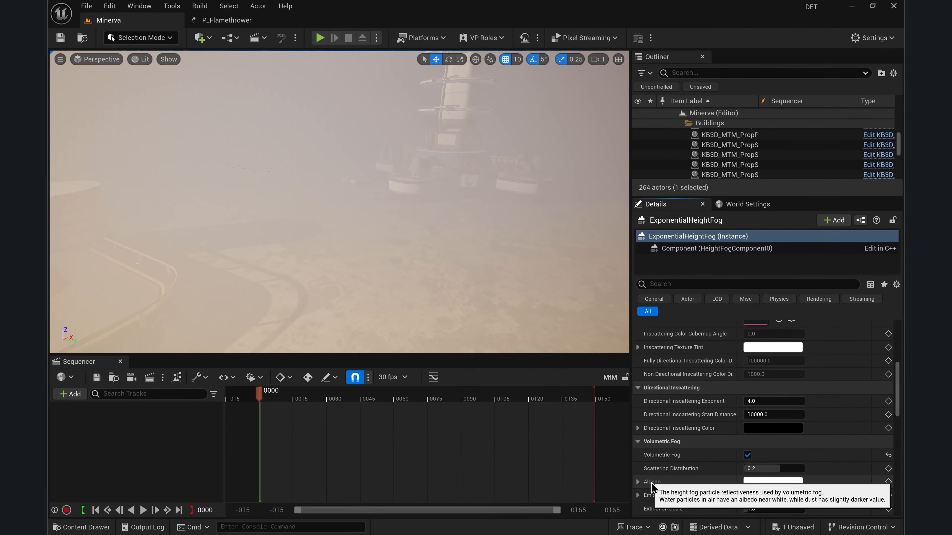
Step: Tint the volumetric fog's Albedo pale yellow, with hue about 63 and saturation about 0.25
left_click(757, 483)
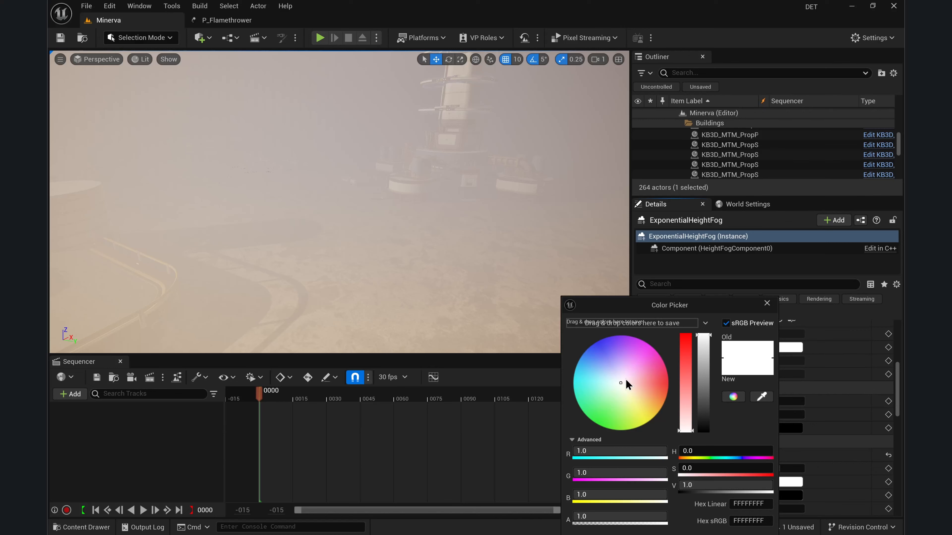
left_click_drag(626, 380, 600, 381)
left_click_drag(604, 364, 626, 395)
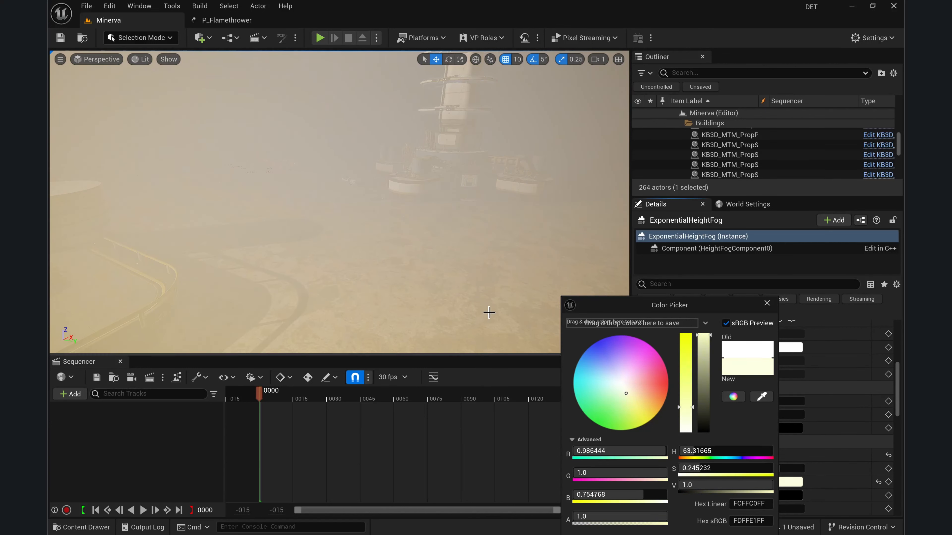
left_click(767, 305)
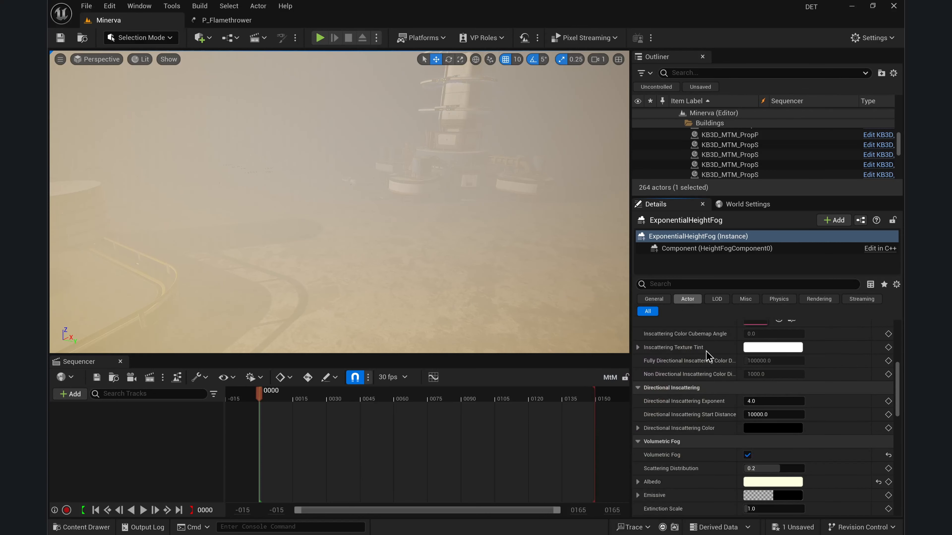
Step: Reduce the height fog's Fog Density to 0.75
scroll(765, 390, "up", 5)
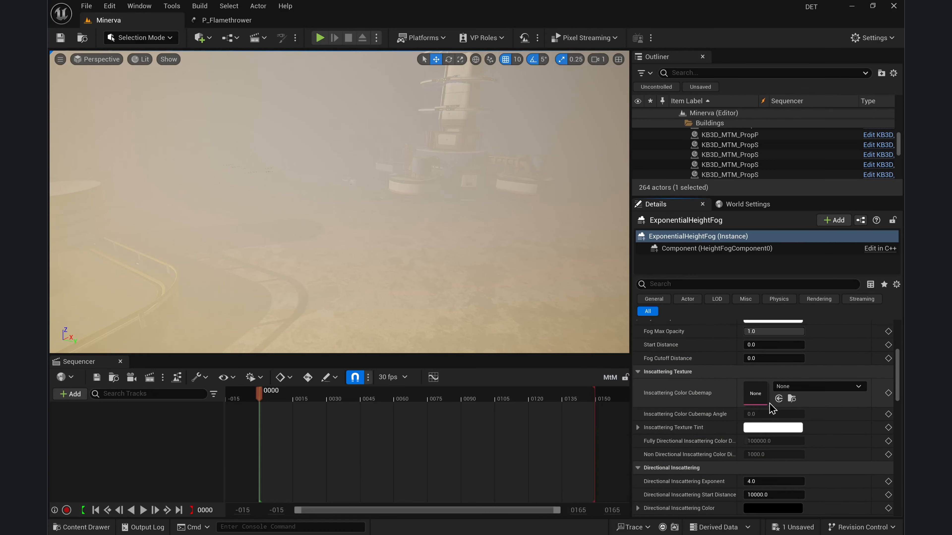
scroll(770, 406, "up", 4)
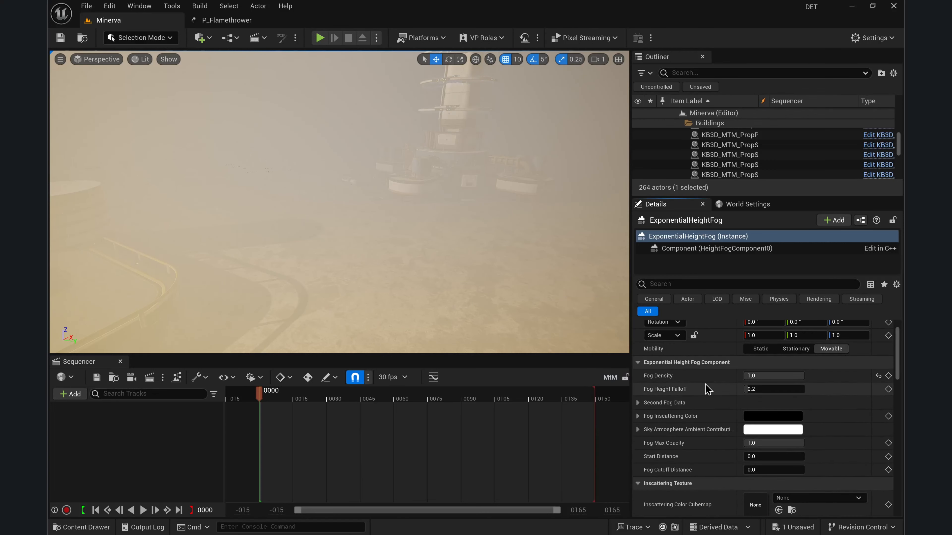
left_click(761, 376)
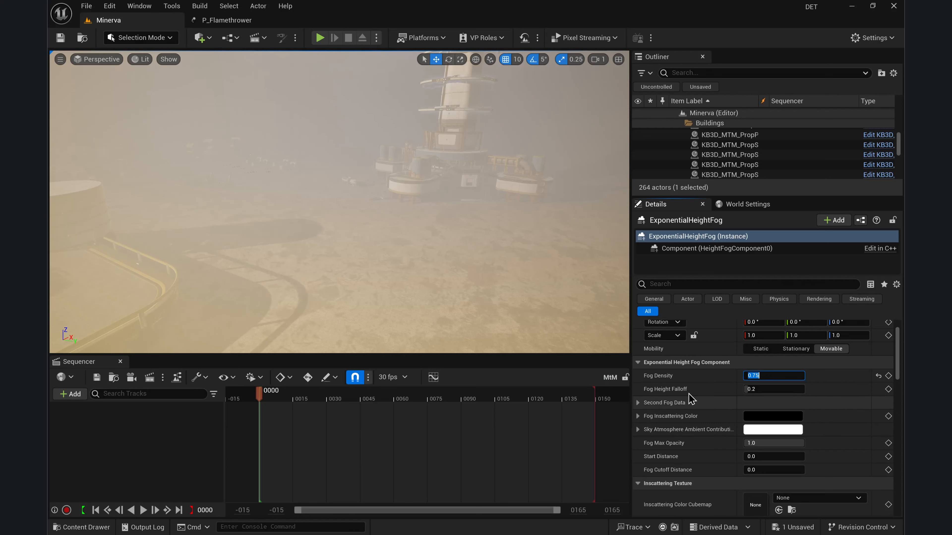
key("Return")
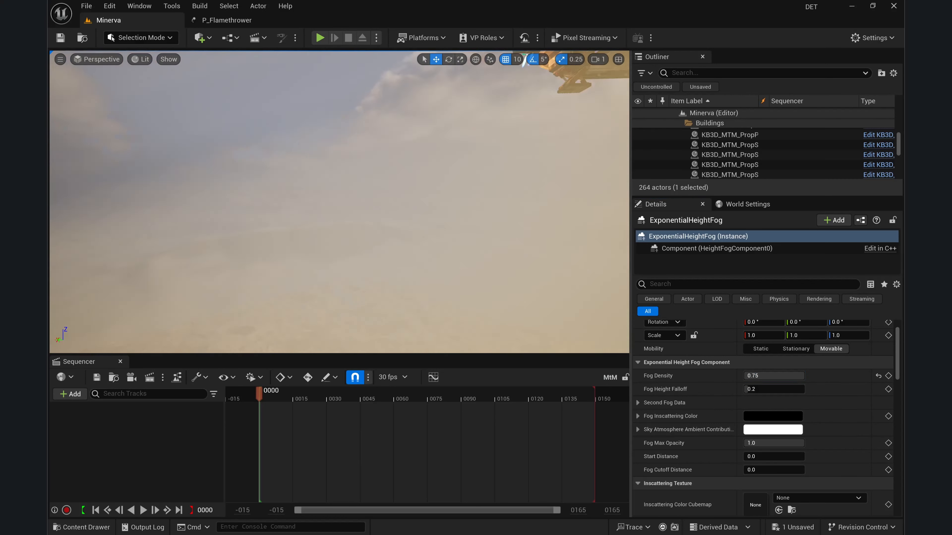
Step: Set the height fog's Fog Density to 0.5 while viewing the landing platform area
right_click_drag(339, 201, 232, 218)
left_click(763, 377)
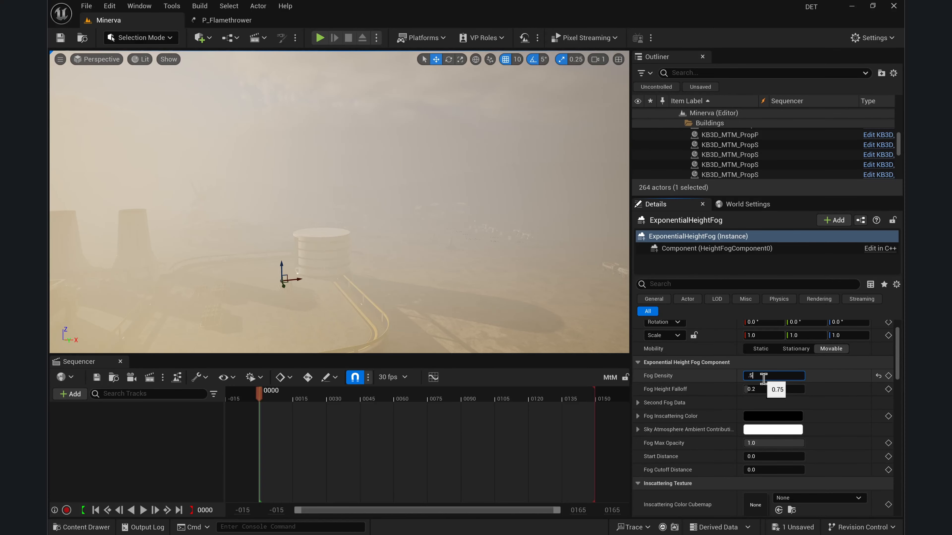
type(".5")
key("Return")
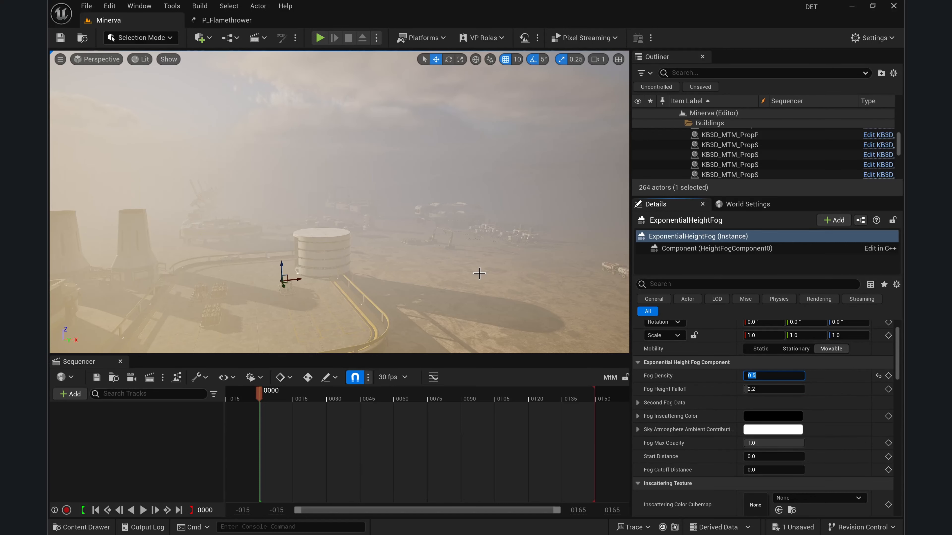
right_click_drag(339, 203, 291, 232)
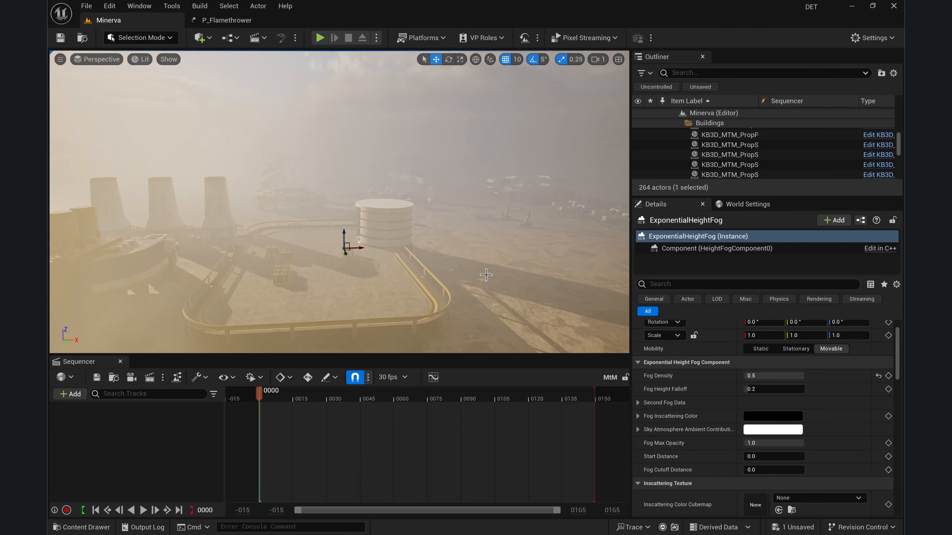
right_click_drag(520, 281, 574, 284)
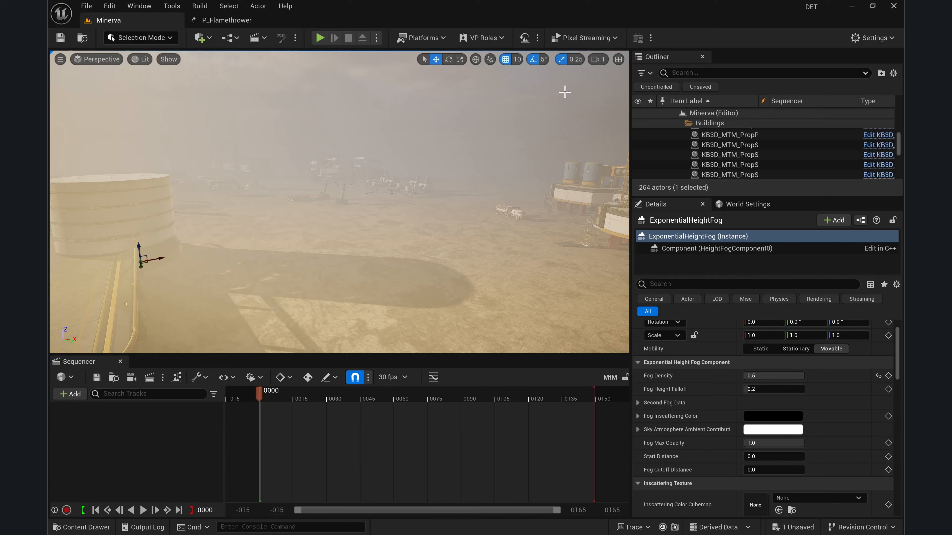
Step: Import the SoulCity_P_splashFog.spak archive from the Downloads folder into the DET project, bringing in all its listed files
left_click(850, 11)
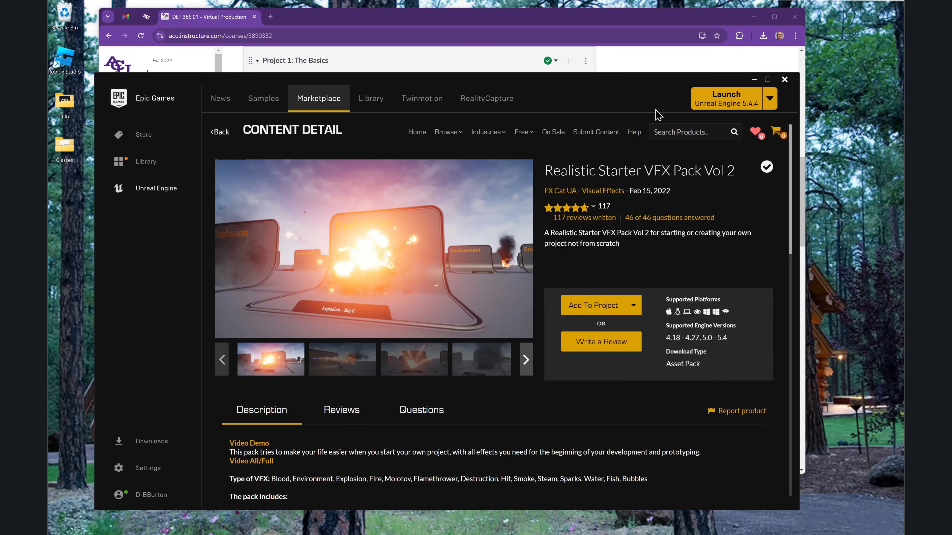
left_click(754, 80)
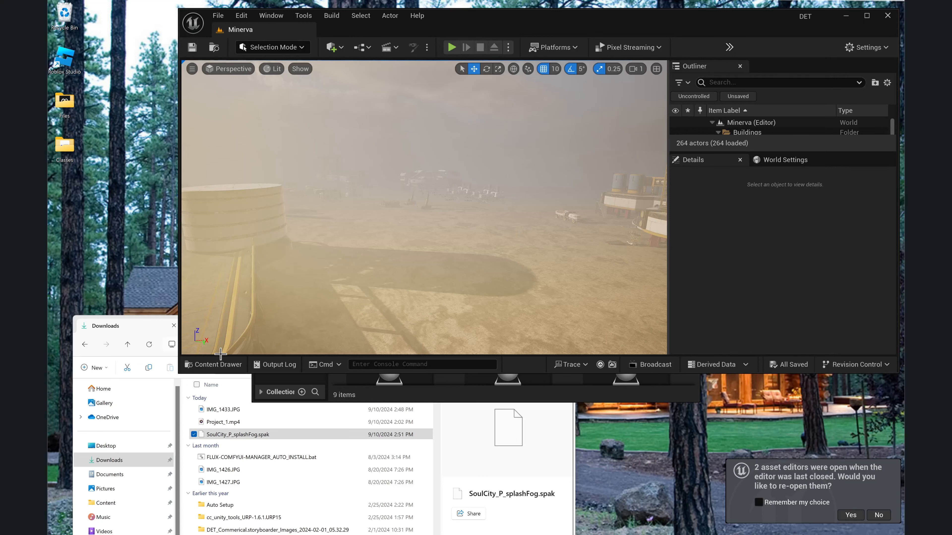
left_click(217, 364)
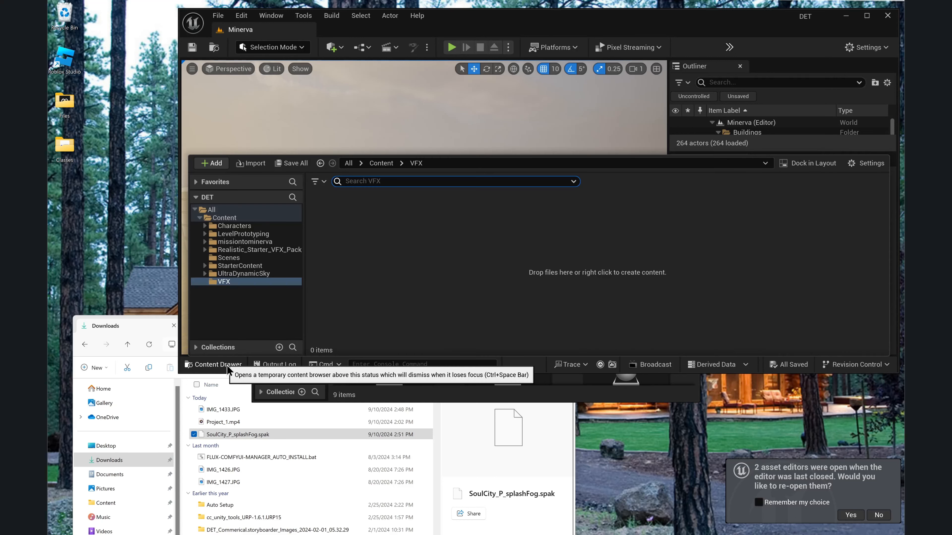
left_click_drag(225, 442, 387, 282)
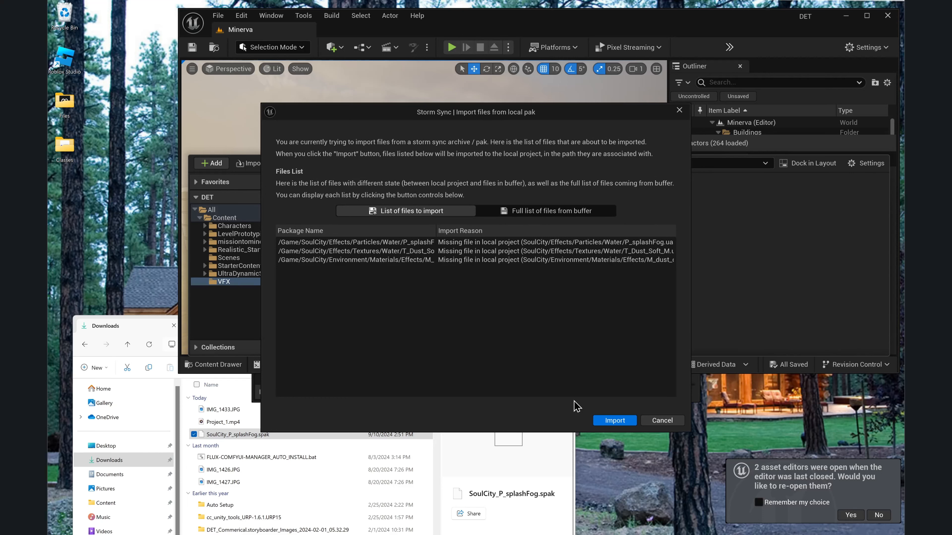
left_click(608, 418)
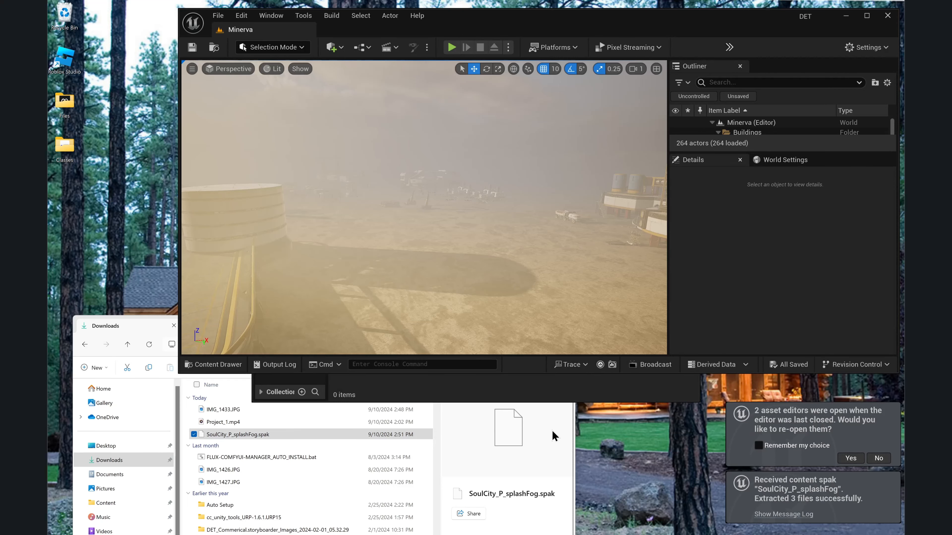
Step: Reopen the two asset editors from the last session and maximize the editor window
left_click(851, 458)
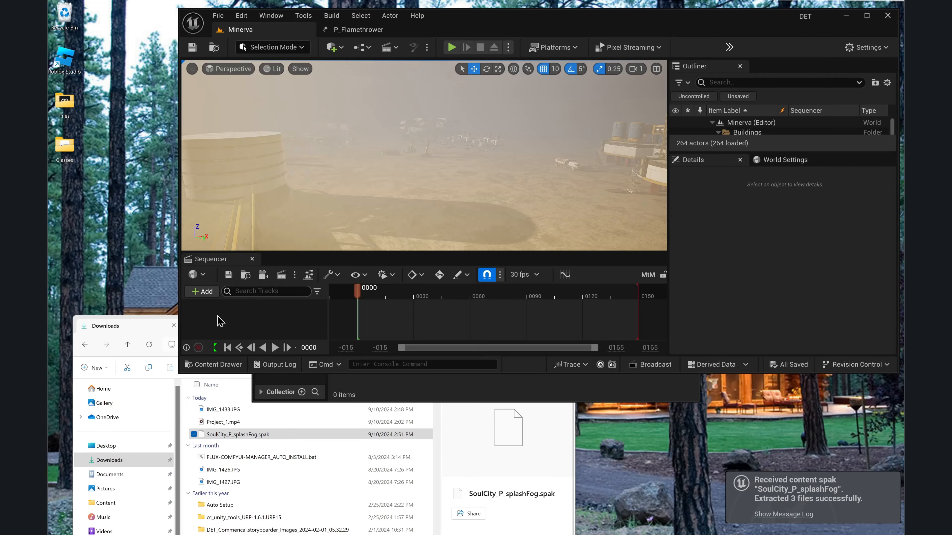
left_click(216, 364)
left_click(866, 15)
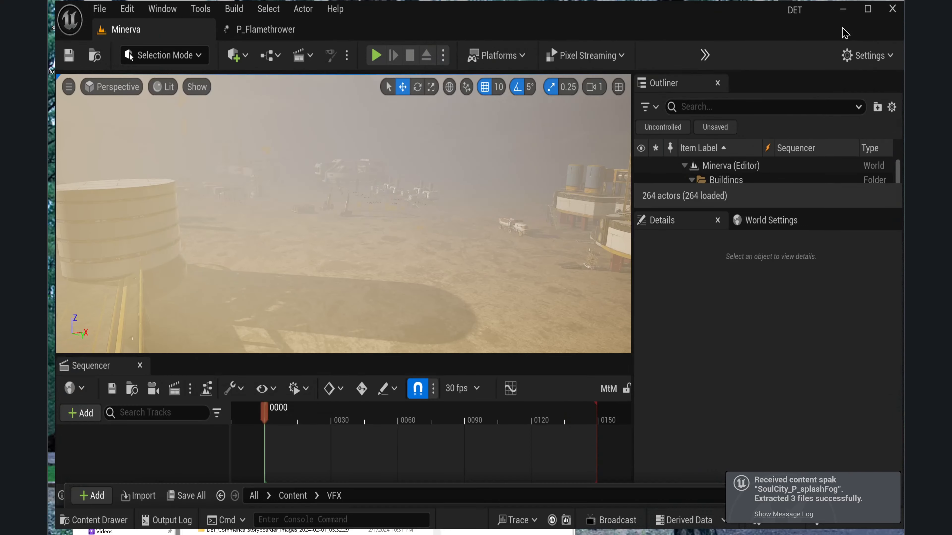
Step: Open the Water particles folder under SoulCity/Effects/Particles in the project content
key("ctrl+space")
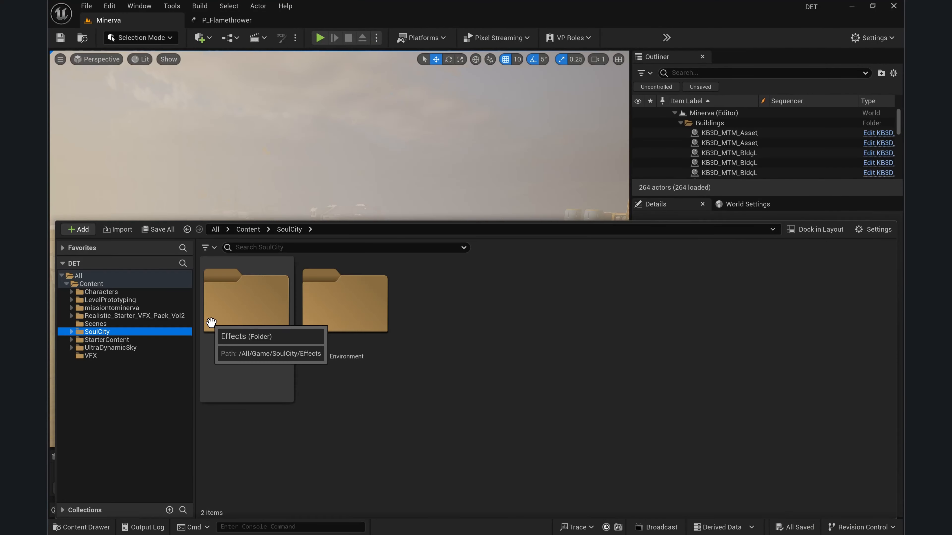
double_click(211, 323)
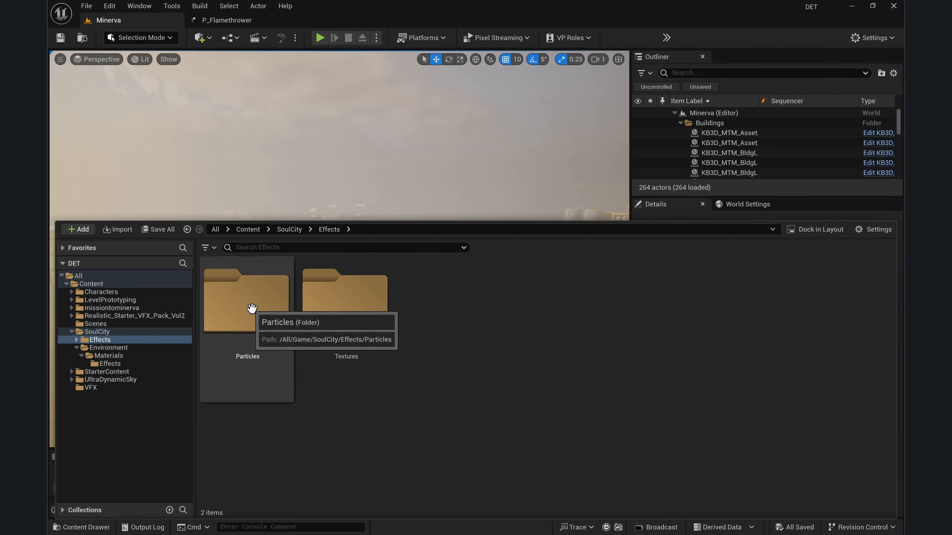
double_click(251, 310)
left_click(251, 309)
double_click(251, 309)
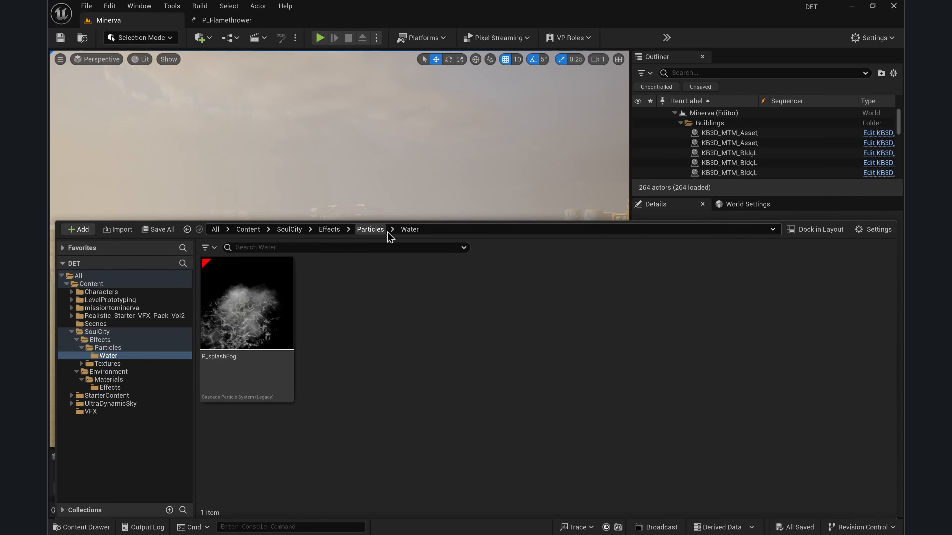
Step: Place the P_splashFog emitter on the shadowed ground beside the storage tank and raise it to a Z location of 820
left_click(249, 315)
left_click_drag(250, 315, 372, 338)
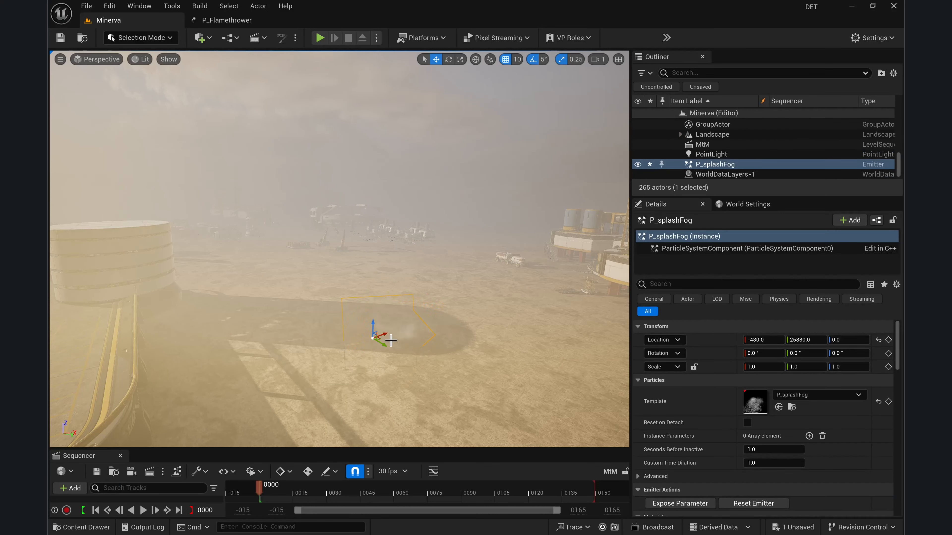
mouse_move(374, 323)
left_mouse_down()
mouse_move(374, 296)
mouse_move(373, 331)
left_mouse_up()
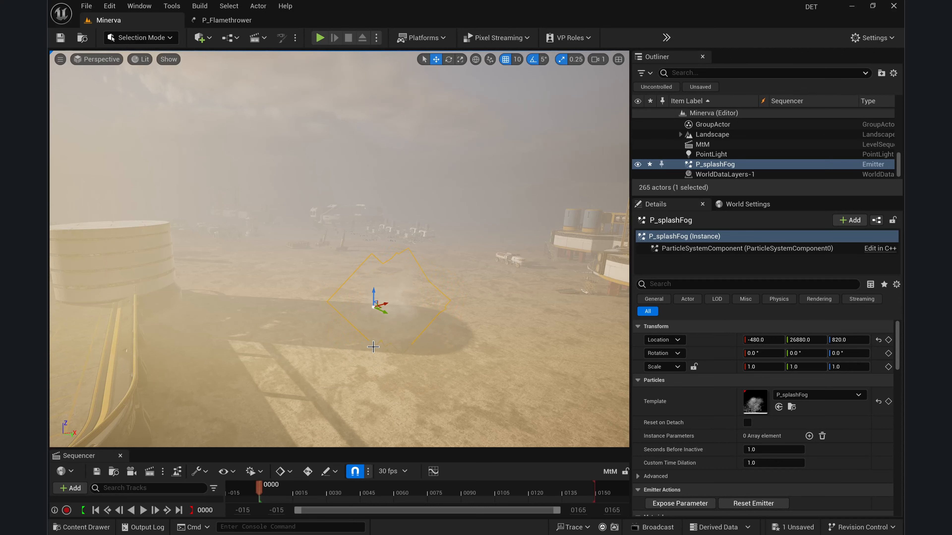
key("f")
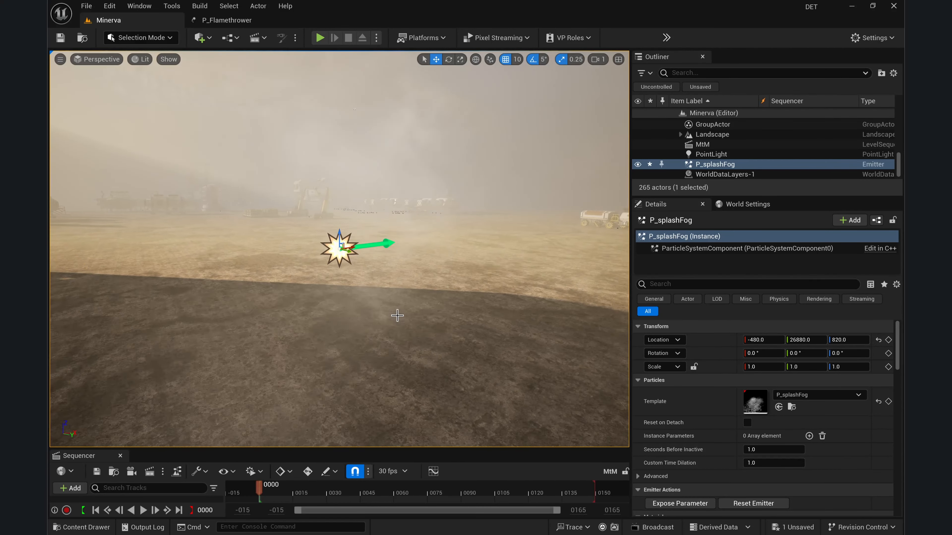
Step: Scale the P_splashFog emitter to 3.5 in X, 4.0 in Y and 3.25 in Z, and raise it to a Z location of 1240
left_click(460, 59)
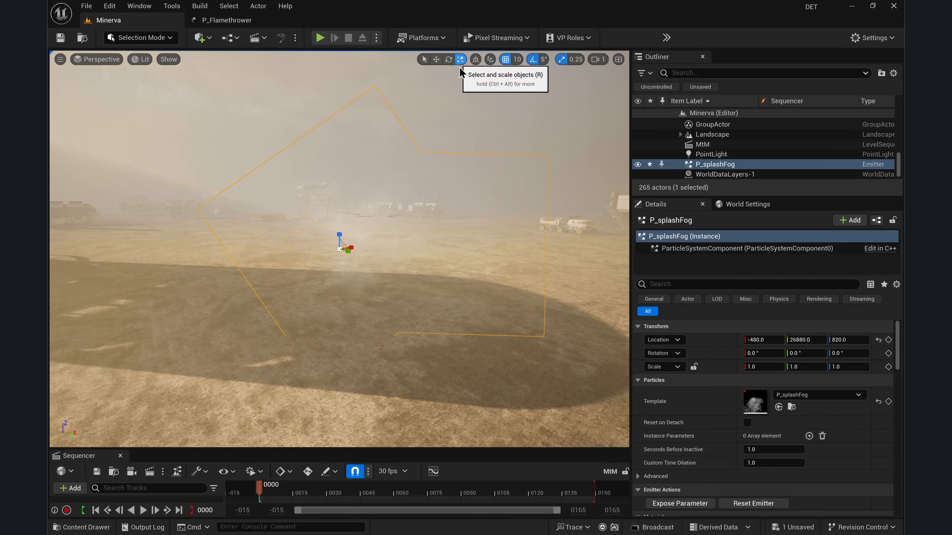
left_click_drag(349, 252, 302, 271)
right_click_drag(257, 313, 299, 340)
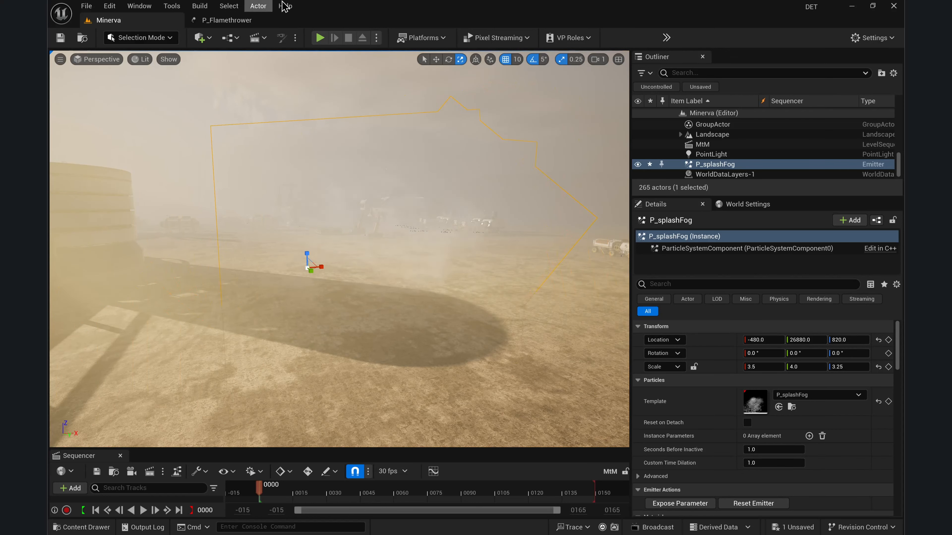
left_click(438, 60)
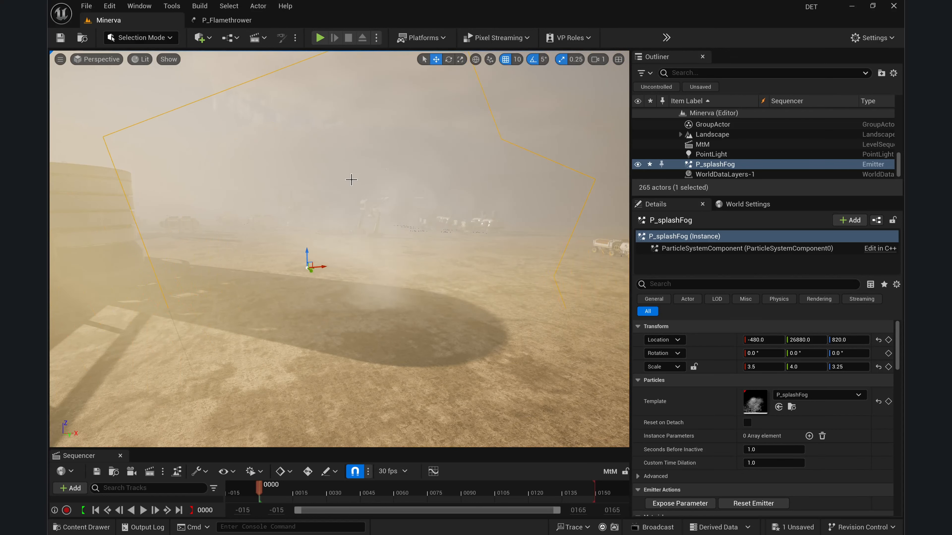
left_click_drag(307, 257, 305, 221)
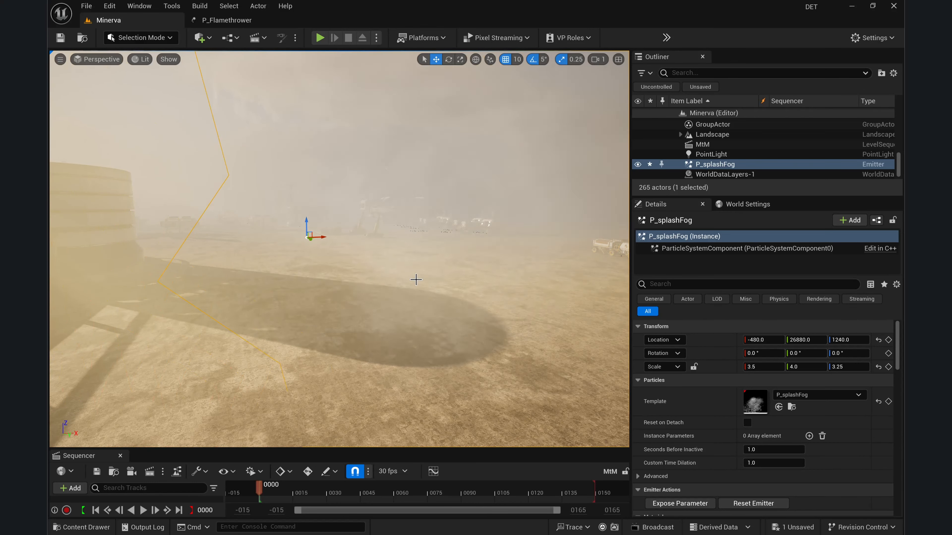